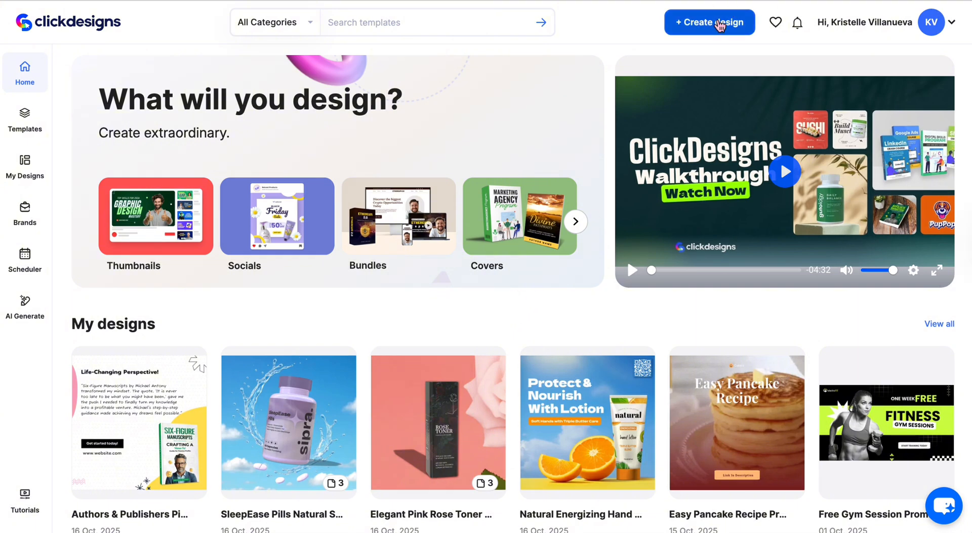
# - Look over the new-design settings and browse the latest thumbnail, social and bundle designs in the template library
pyautogui.click(717, 23)
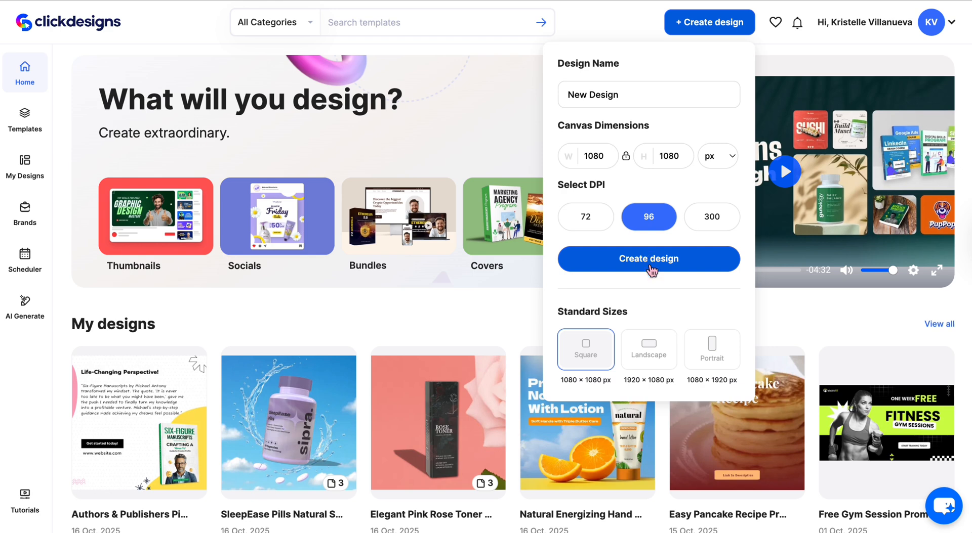
pyautogui.click(511, 304)
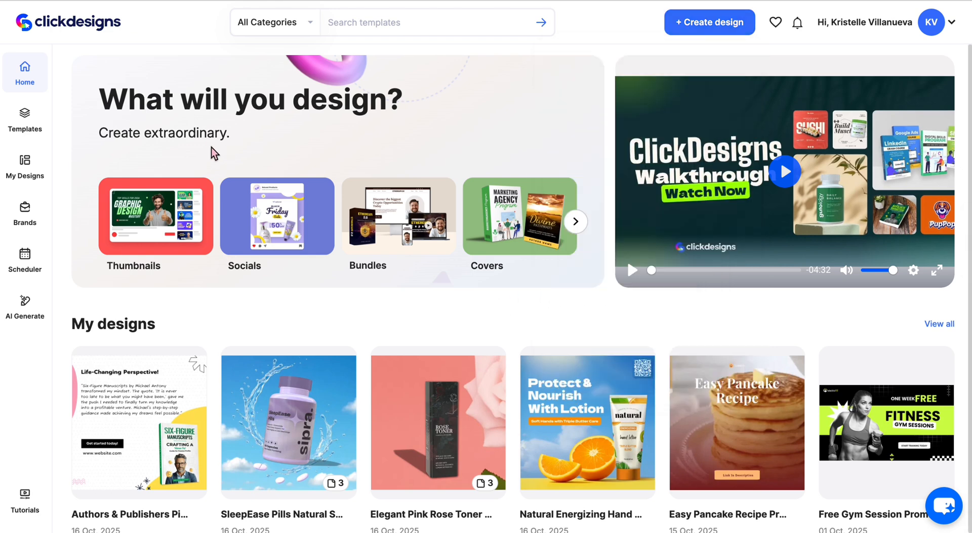
pyautogui.click(26, 128)
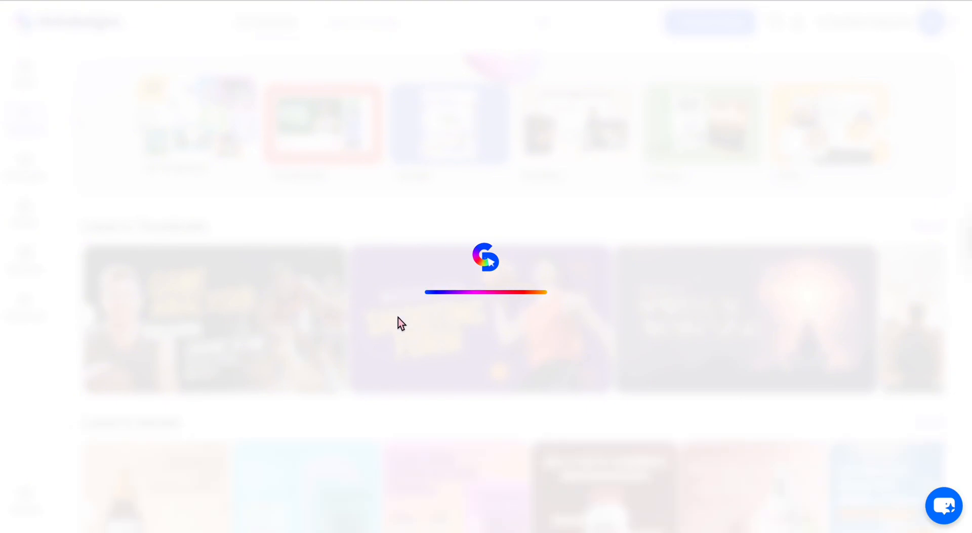
pyautogui.scroll(-4, 403, 330)
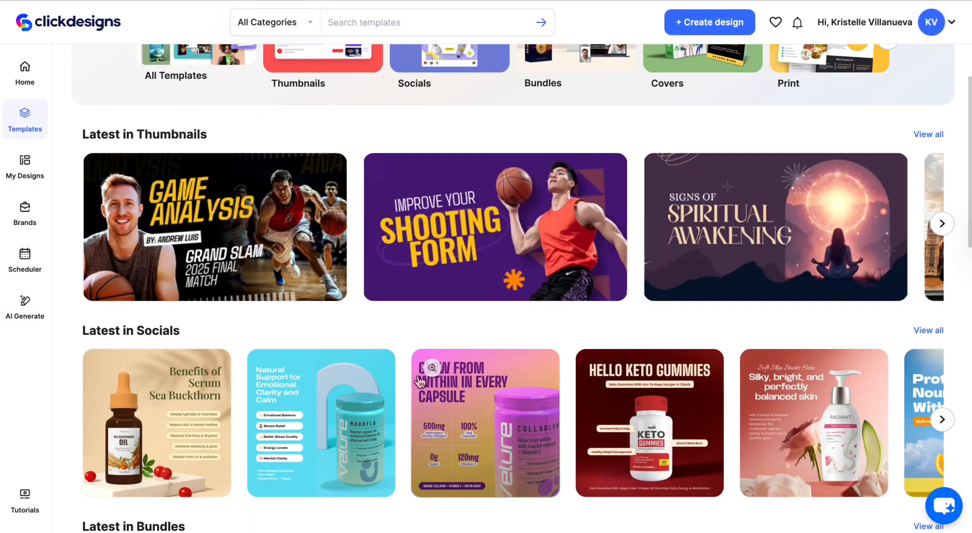
pyautogui.scroll(-6, 418, 380)
pyautogui.scroll(10, 418, 382)
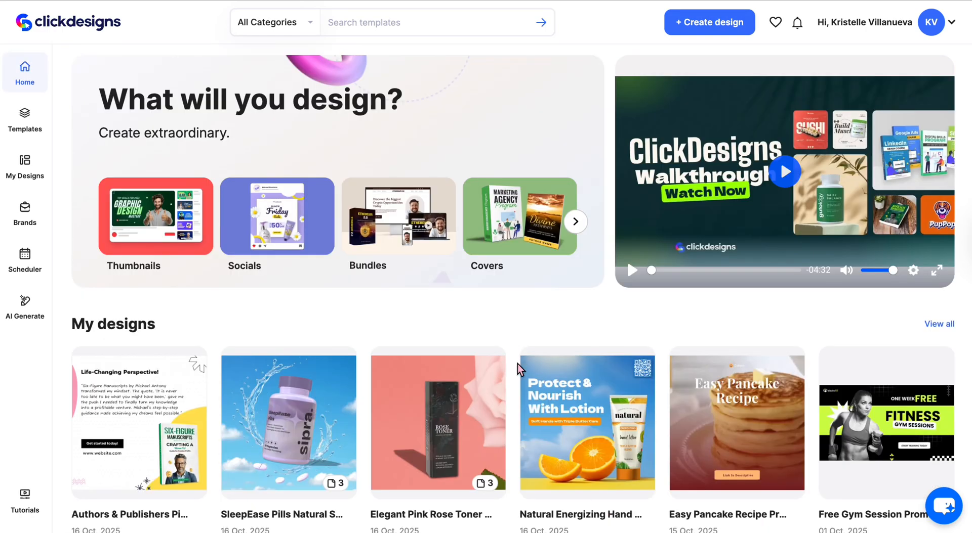
# - Open the saved "Authors & Publishers" design from My designs for editing
pyautogui.scroll(-1, 520, 369)
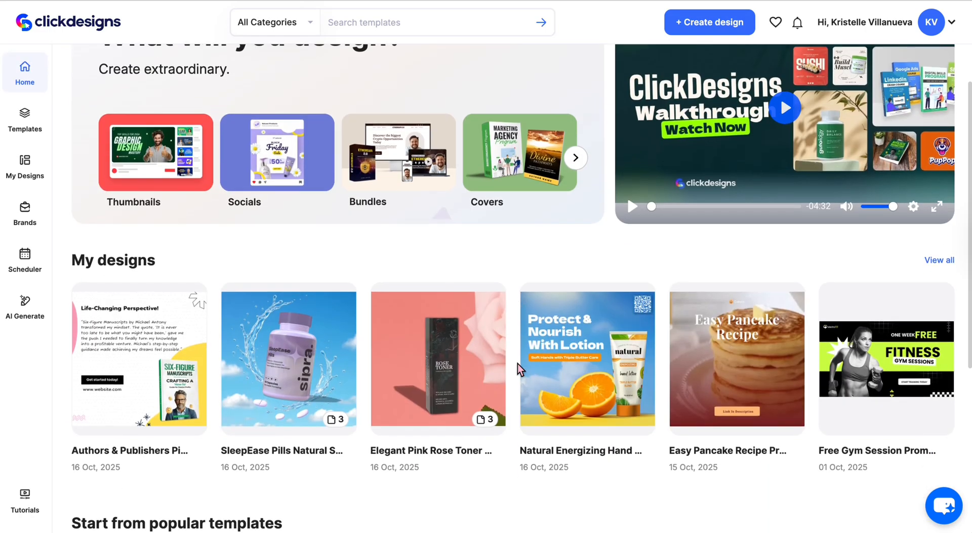
pyautogui.moveTo(158, 350)
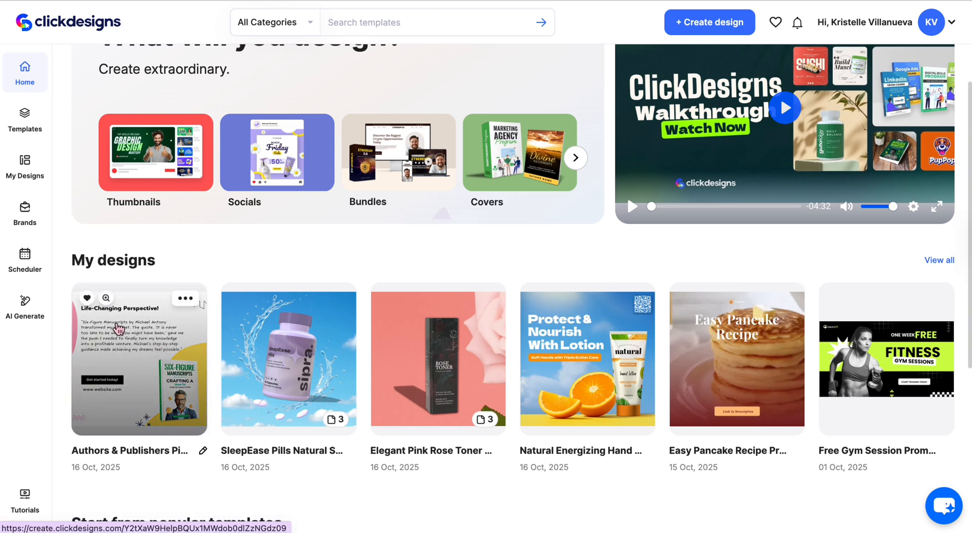
pyautogui.click(117, 327)
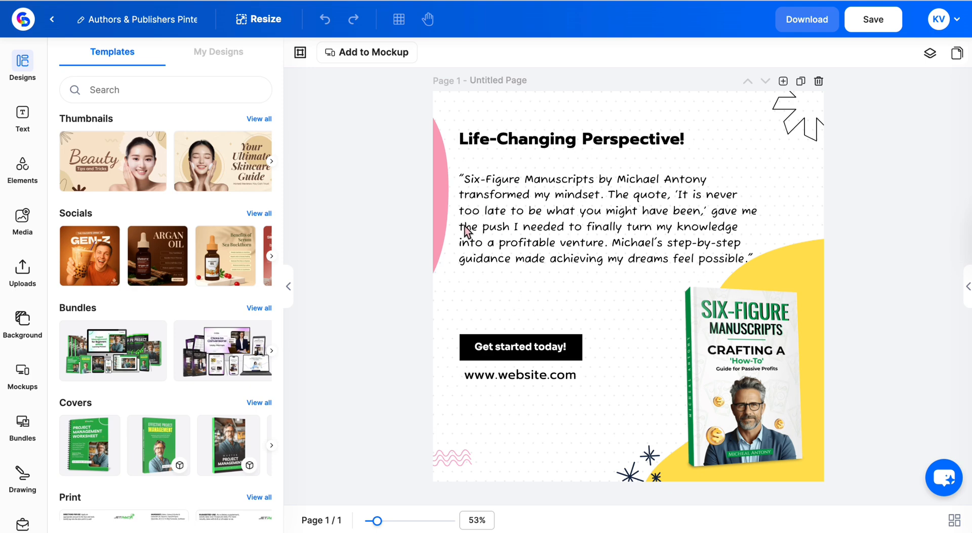
# - Start the Drawing tool and set the pen's line weight to 16
pyautogui.scroll(-2, 24, 337)
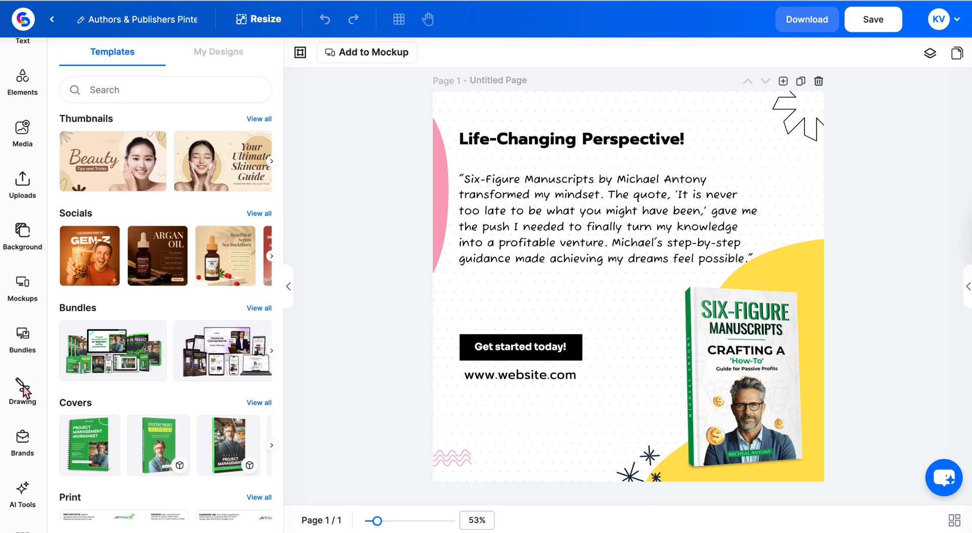
pyautogui.click(22, 390)
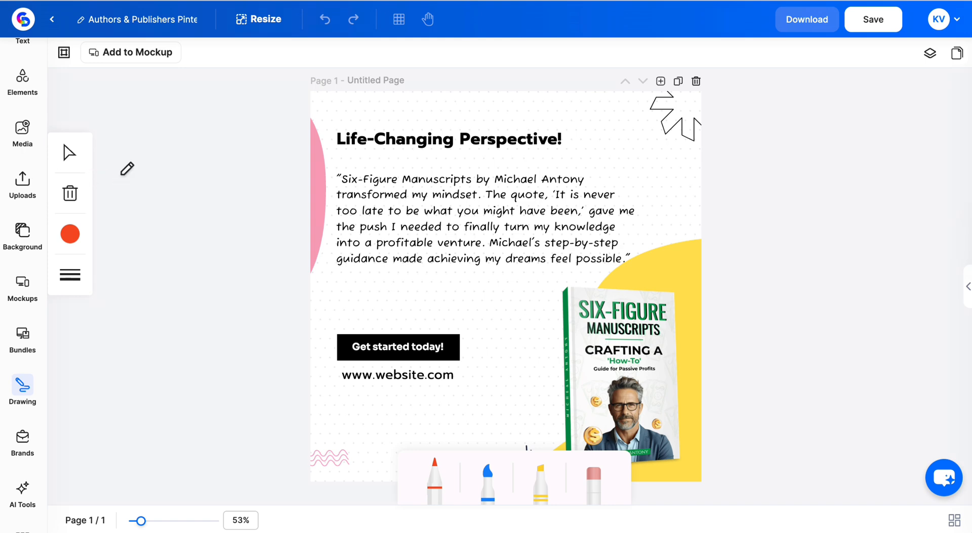
pyautogui.click(70, 276)
pyautogui.moveTo(120, 291); pyautogui.dragTo(128, 293)
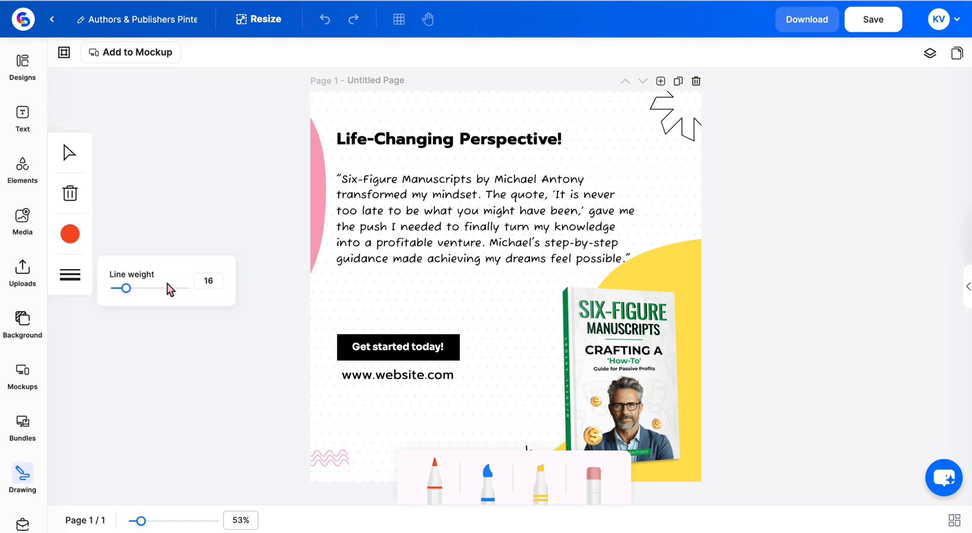
pyautogui.click(71, 276)
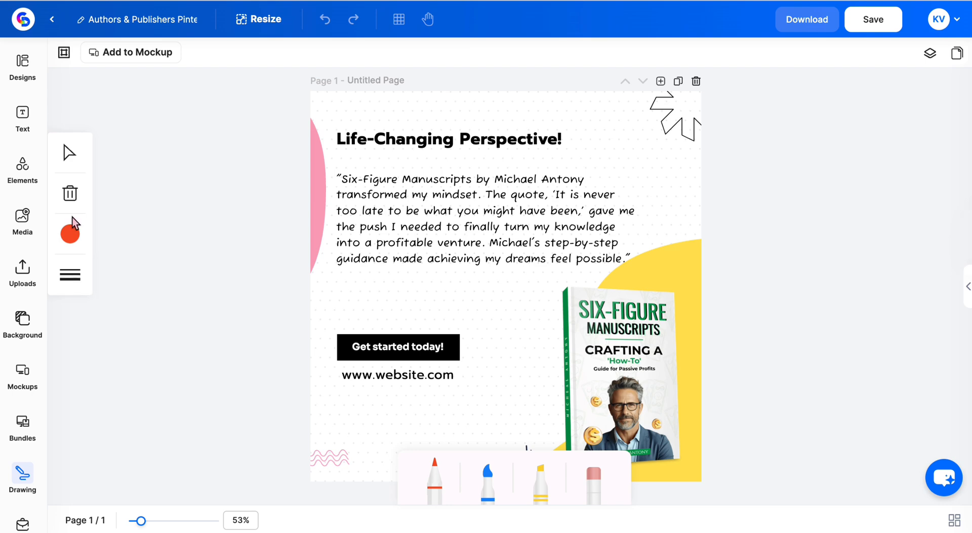
# - Give the pen a custom muted brick-red color and scribble a zigzag stroke between the quote and "Get started today!"
pyautogui.click(71, 234)
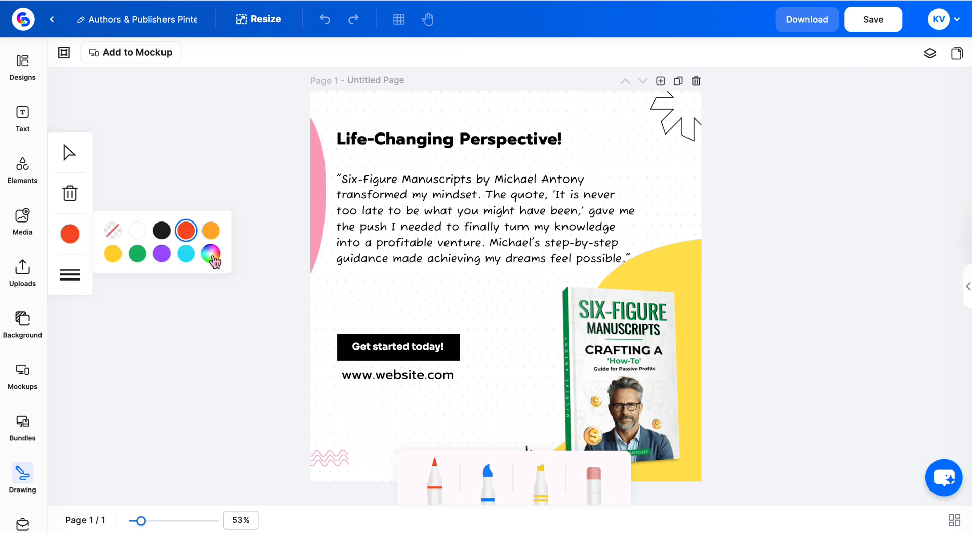
pyautogui.click(210, 254)
pyautogui.click(211, 377)
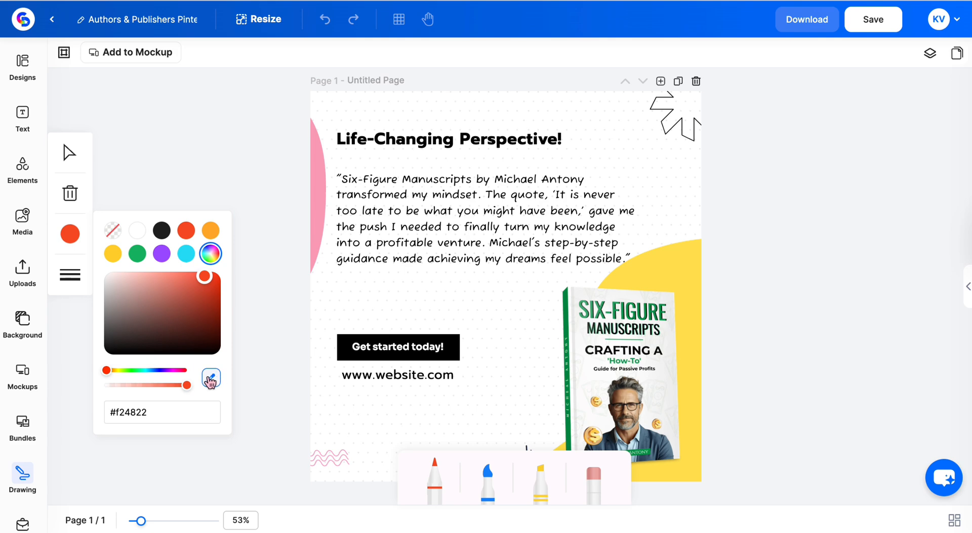
pyautogui.click(166, 291)
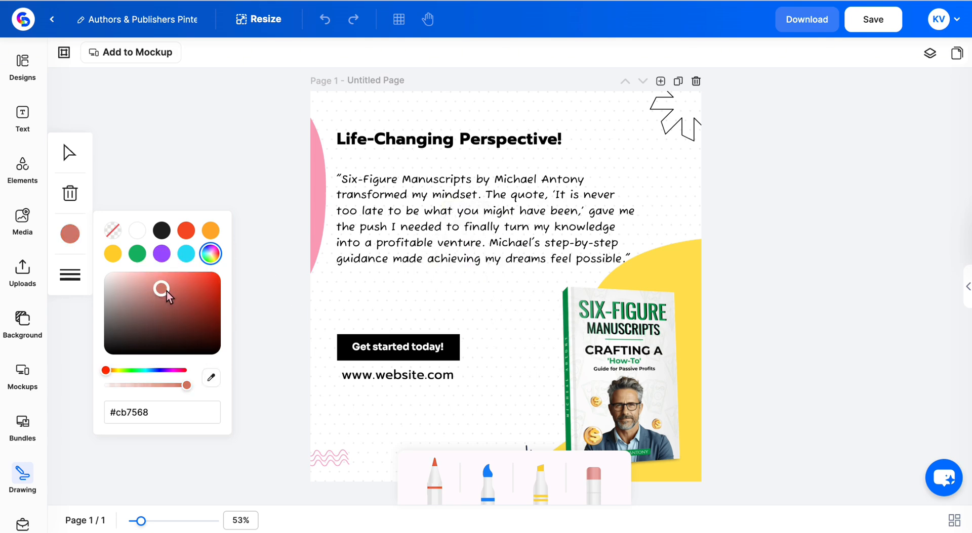
pyautogui.click(176, 298)
pyautogui.click(82, 212)
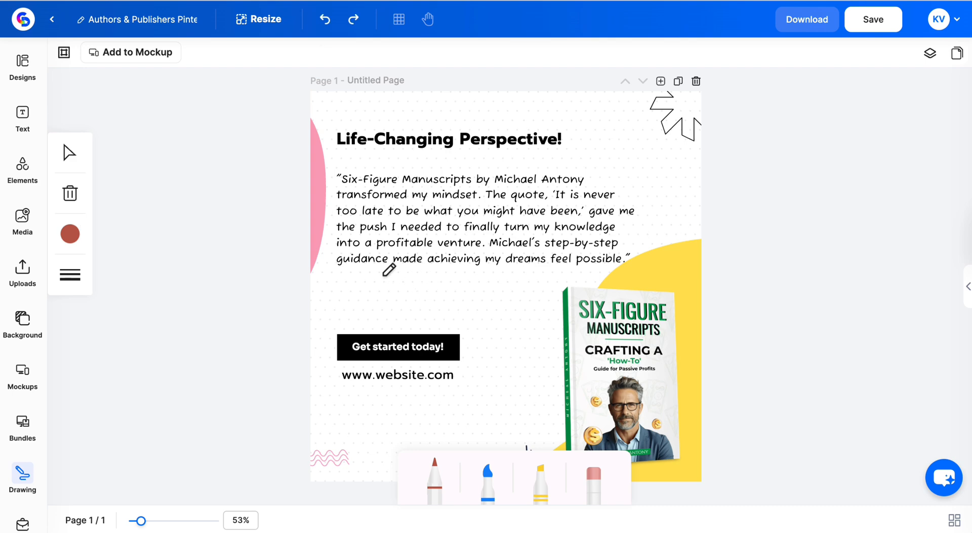
pyautogui.moveTo(381, 275)
pyautogui.mouseDown()
pyautogui.moveTo(486, 279)
pyautogui.moveTo(377, 297)
pyautogui.moveTo(500, 302)
pyautogui.moveTo(381, 308)
pyautogui.moveTo(492, 318)
pyautogui.moveTo(401, 320)
pyautogui.mouseUp()
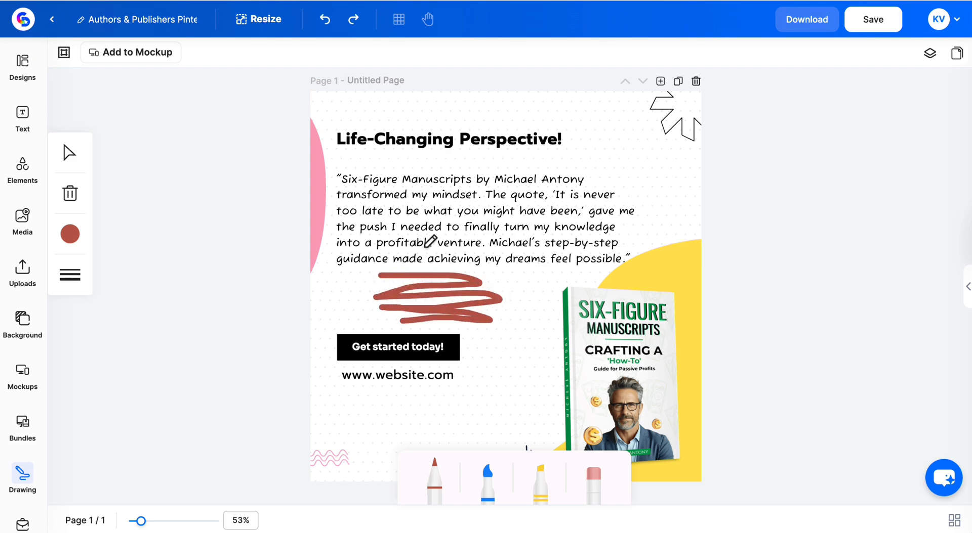
# - Paint a thick muted-blue zigzag over the end of the quote and the book's title, using the brush with an increased line weight
pyautogui.click(487, 472)
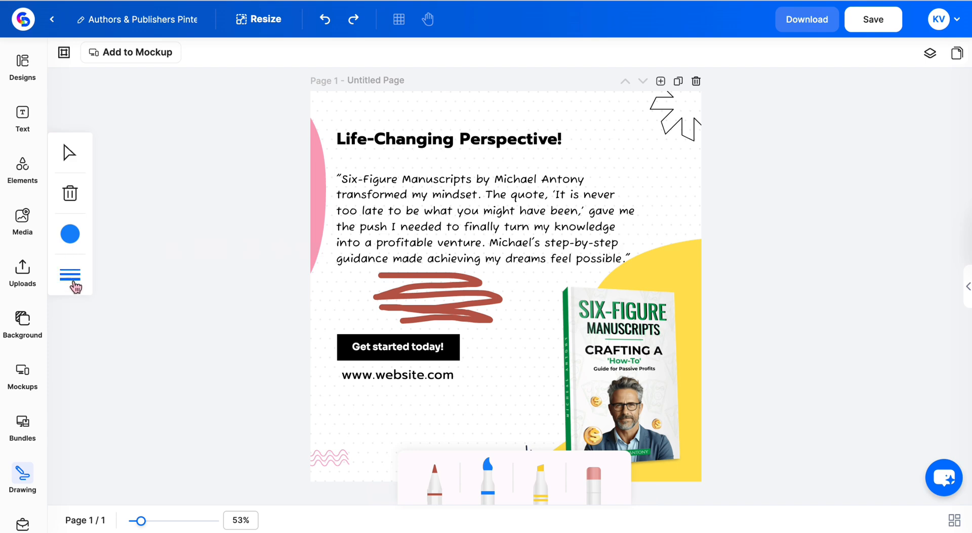
pyautogui.click(75, 286)
pyautogui.moveTo(127, 289); pyautogui.dragTo(160, 287)
pyautogui.click(66, 238)
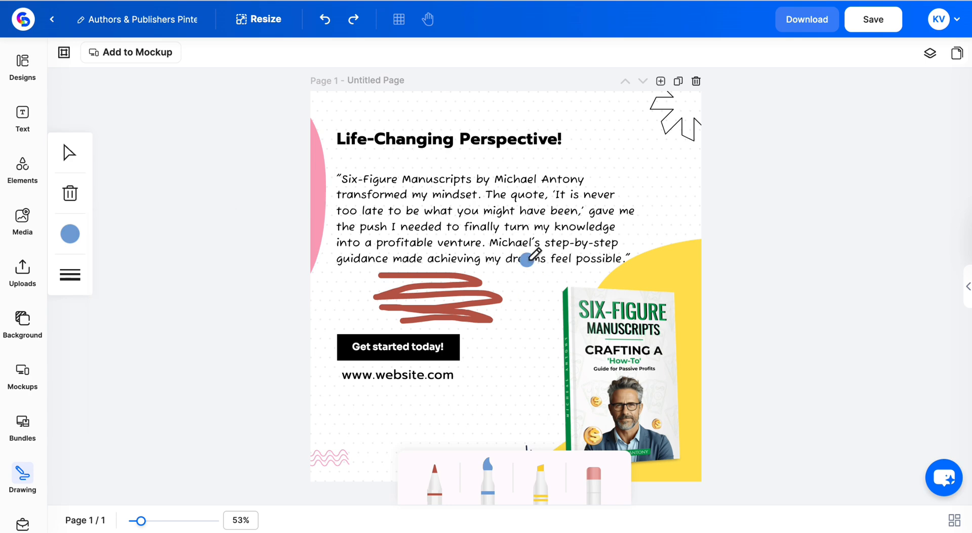
pyautogui.moveTo(527, 257)
pyautogui.mouseDown()
pyautogui.moveTo(636, 263)
pyautogui.moveTo(532, 273)
pyautogui.moveTo(607, 292)
pyautogui.moveTo(585, 324)
pyautogui.moveTo(529, 323)
pyautogui.mouseUp()
# - Set the highlighter's line weight to 13 and its transparency to 38
pyautogui.click(540, 473)
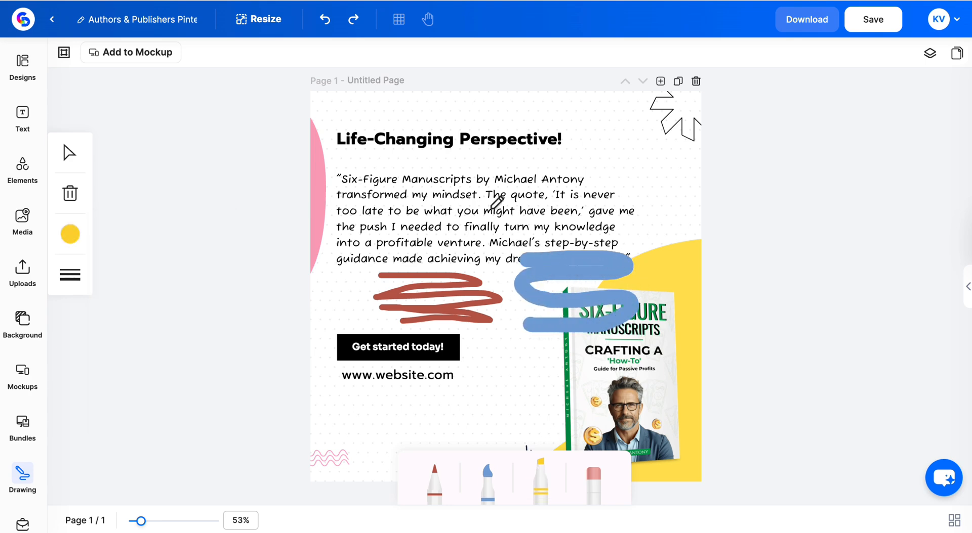
pyautogui.click(79, 275)
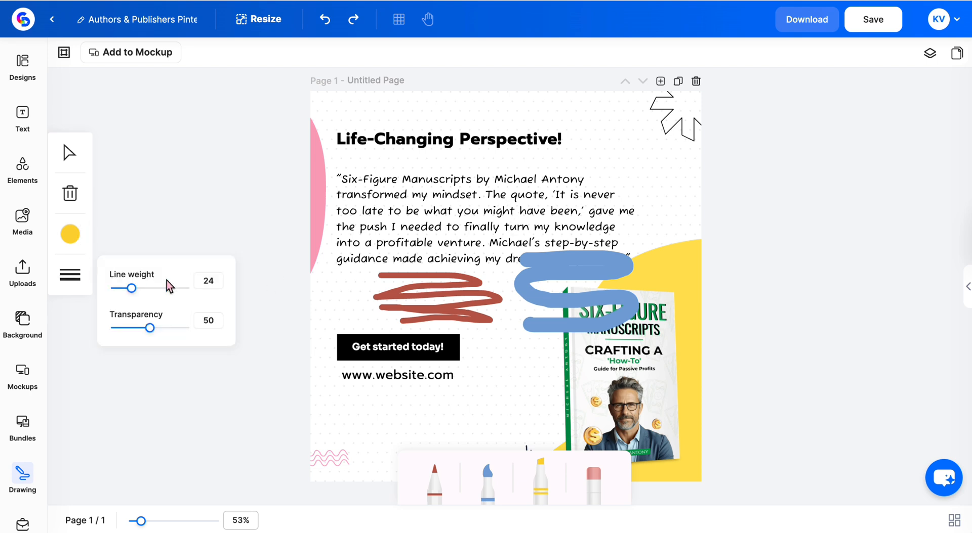
pyautogui.moveTo(131, 291); pyautogui.dragTo(124, 291)
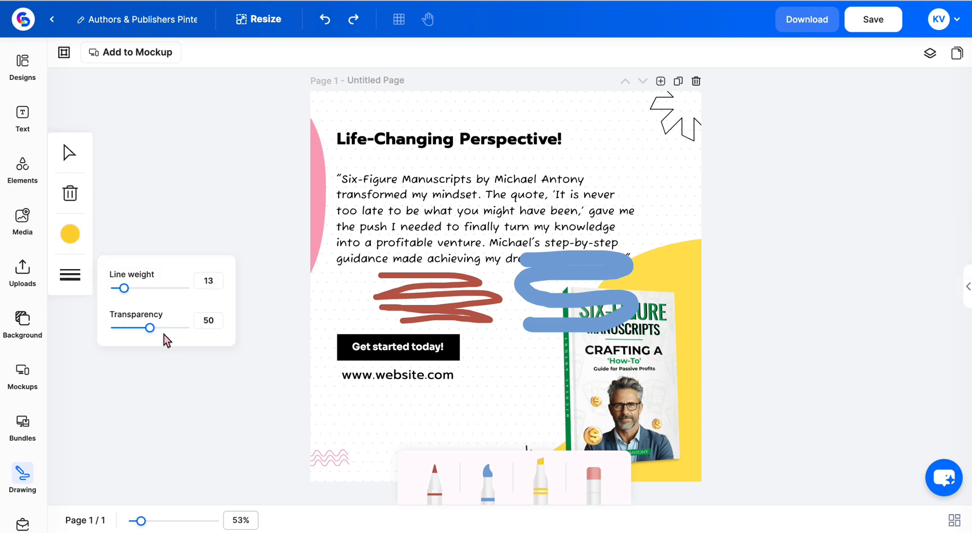
pyautogui.moveTo(149, 329); pyautogui.dragTo(142, 329)
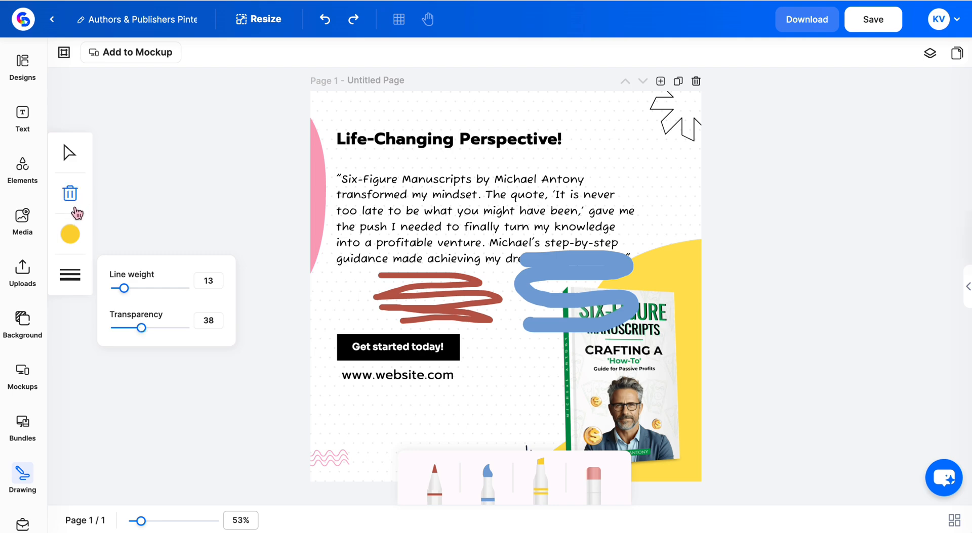
# - Change the highlighter color to purple and highlight a zigzag across the first lines of the quote
pyautogui.click(70, 234)
pyautogui.click(162, 253)
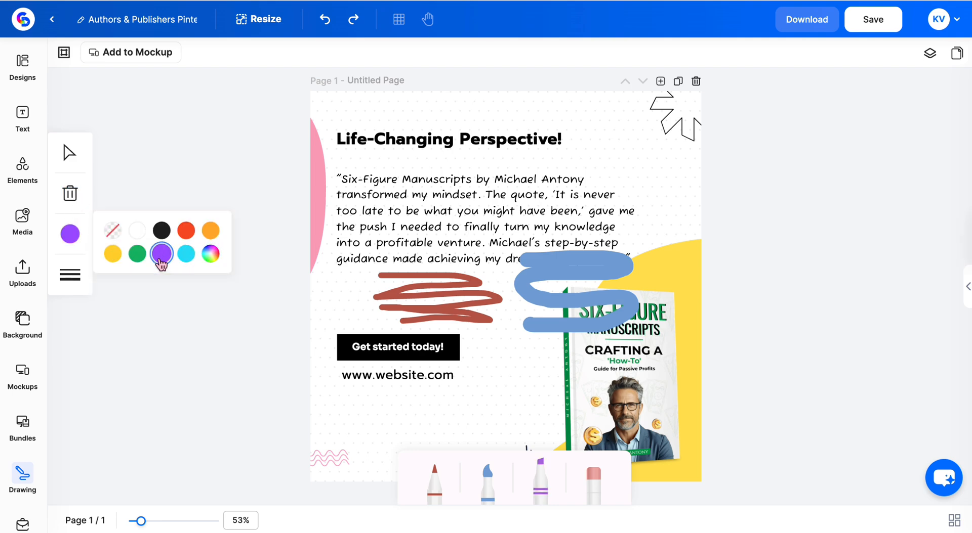
pyautogui.click(71, 238)
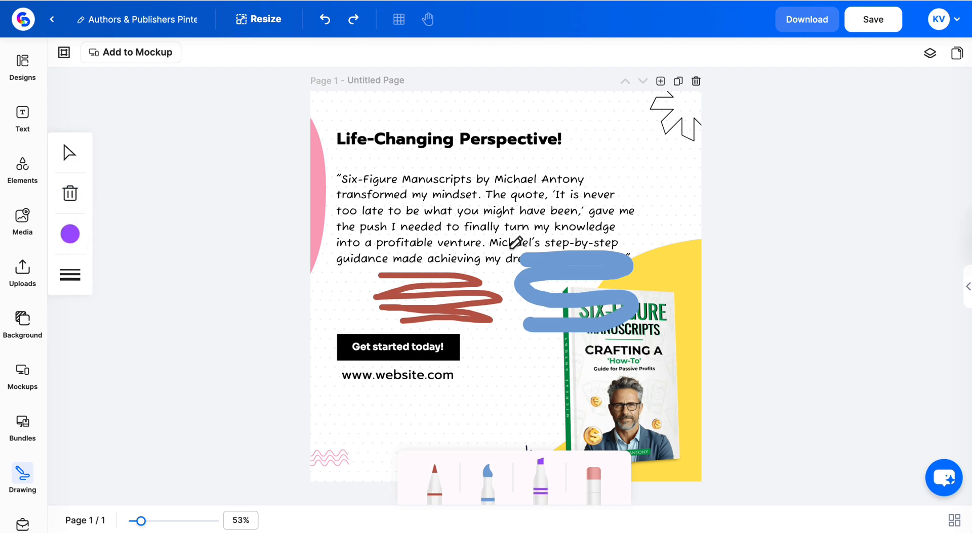
pyautogui.moveTo(460, 174)
pyautogui.mouseDown()
pyautogui.moveTo(489, 173)
pyautogui.moveTo(527, 193)
pyautogui.moveTo(453, 203)
pyautogui.moveTo(531, 213)
pyautogui.moveTo(458, 223)
pyautogui.mouseUp()
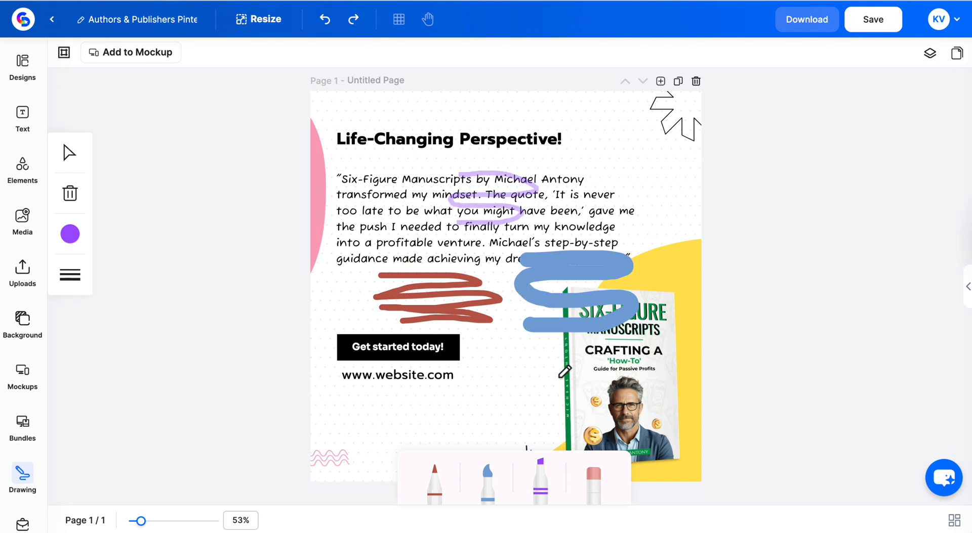
# - Erase the purple highlighter stroke and clear all remaining drawings from the page
pyautogui.click(593, 476)
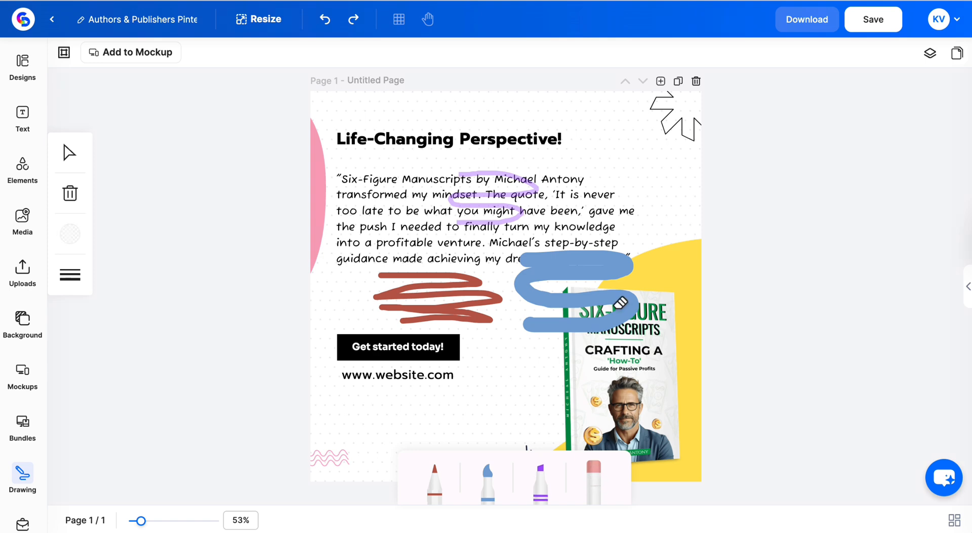
pyautogui.click(501, 191)
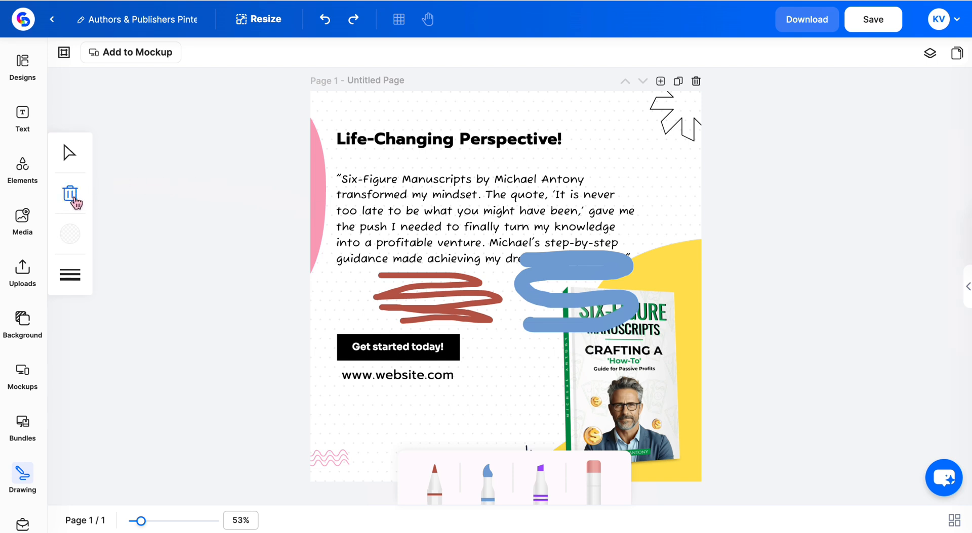
pyautogui.click(73, 200)
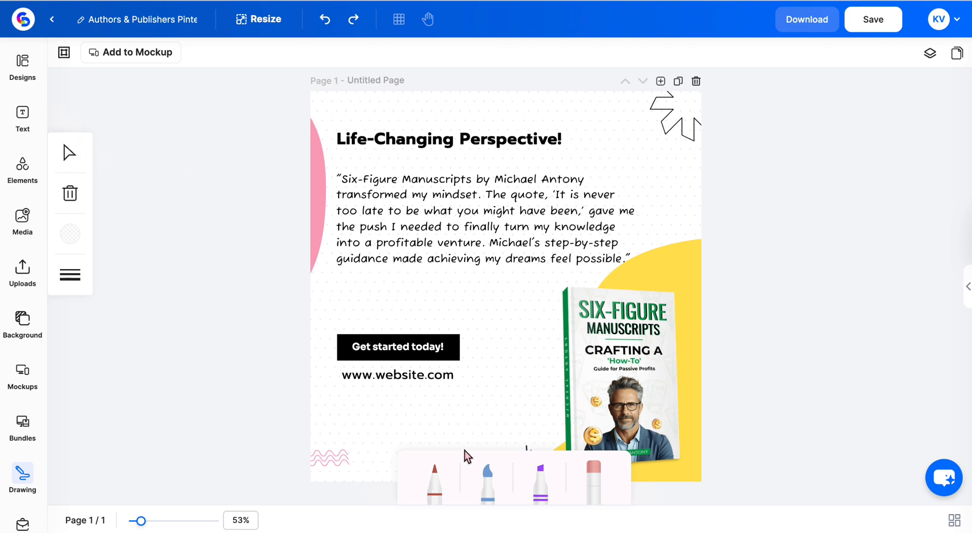
# - Draw a brick-red pen underline beneath "Perspective!" in the heading
pyautogui.click(479, 467)
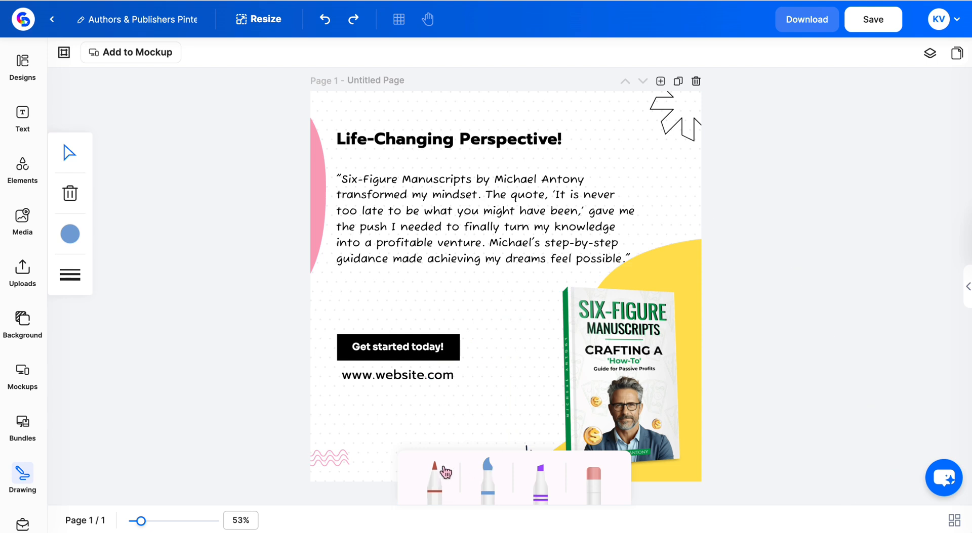
pyautogui.click(434, 473)
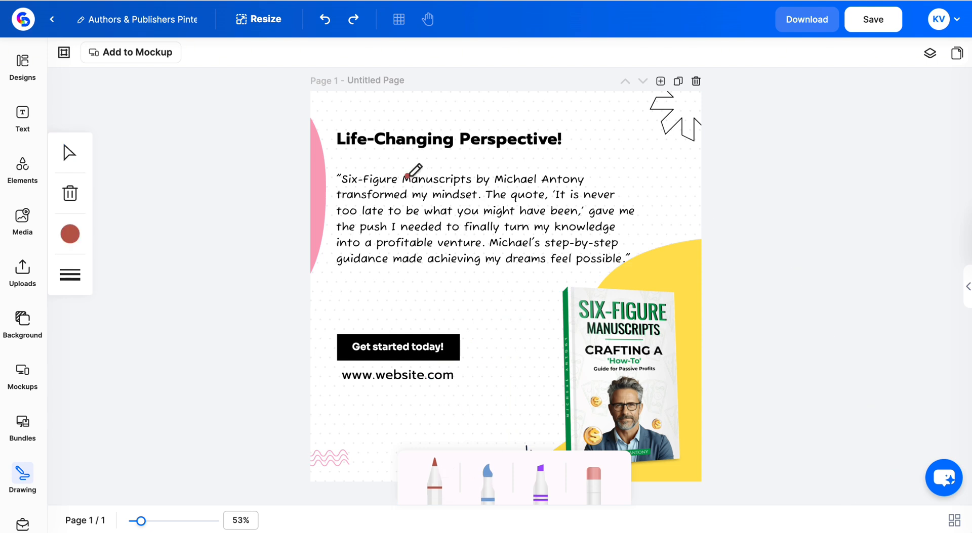
pyautogui.moveTo(578, 158); pyautogui.dragTo(469, 155)
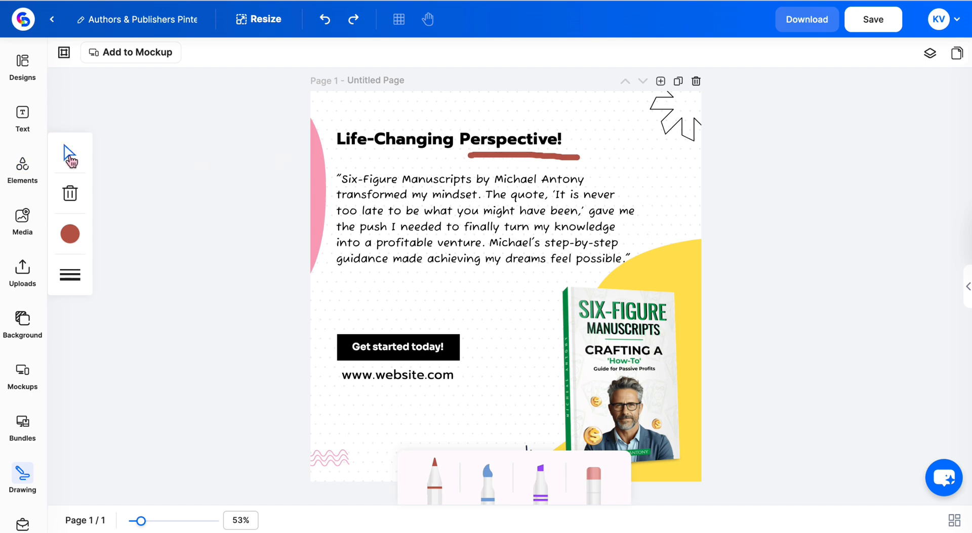
# - Shift the red underline slightly toward the heading and stretch it to about 424 × 32
pyautogui.click(515, 155)
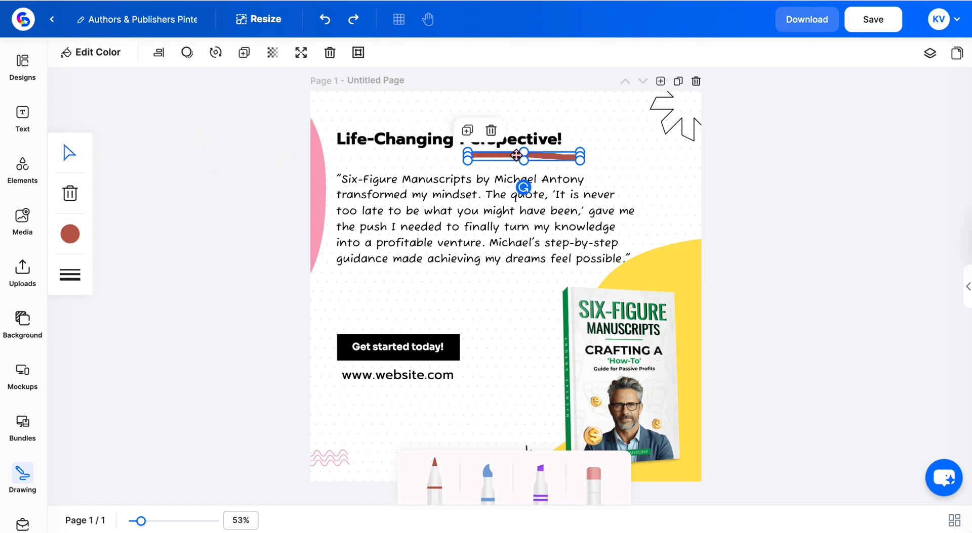
pyautogui.moveTo(554, 159)
pyautogui.mouseDown()
pyautogui.moveTo(407, 160)
pyautogui.moveTo(551, 160)
pyautogui.mouseUp()
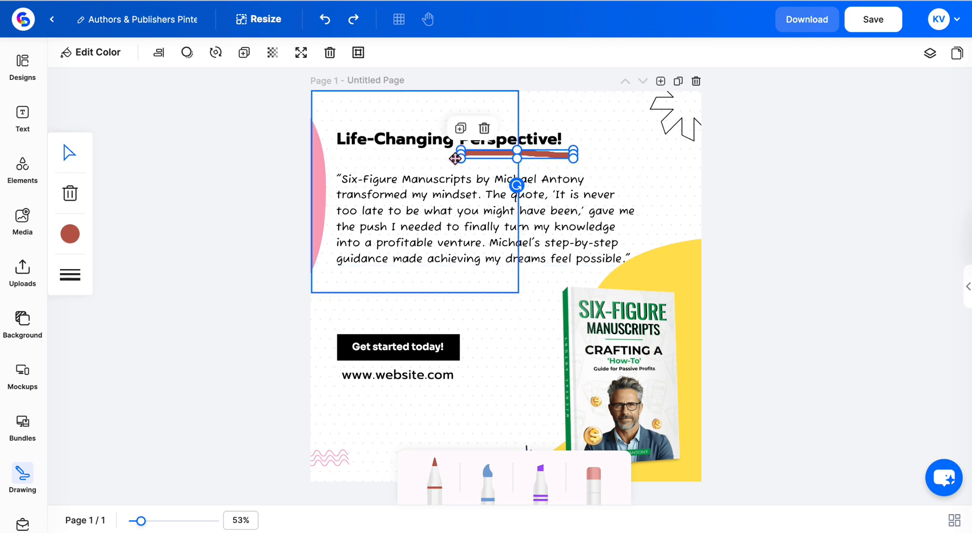
pyautogui.moveTo(464, 162); pyautogui.dragTo(416, 165)
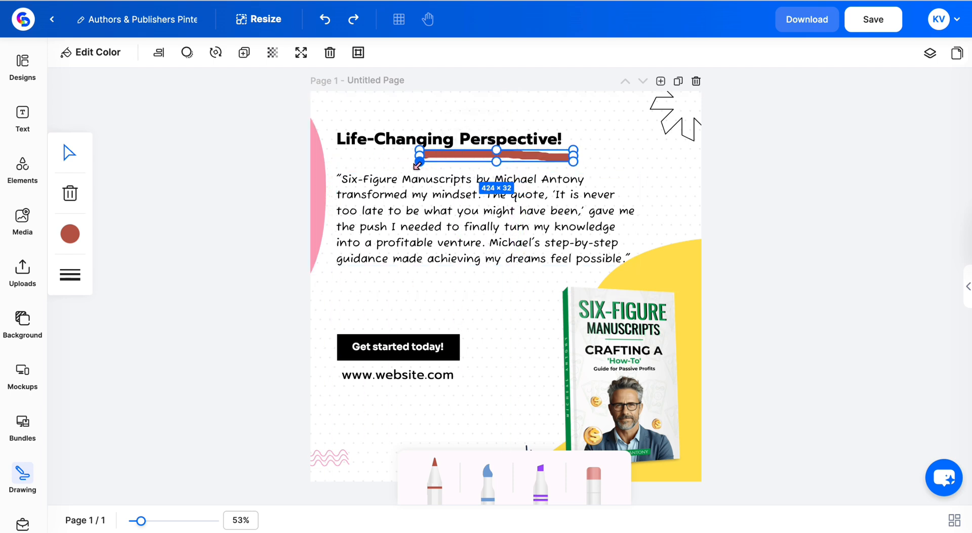
# - Try a black drop shadow on the red underline and recolor the stroke to #AE6B61
pyautogui.click(187, 52)
pyautogui.click(68, 87)
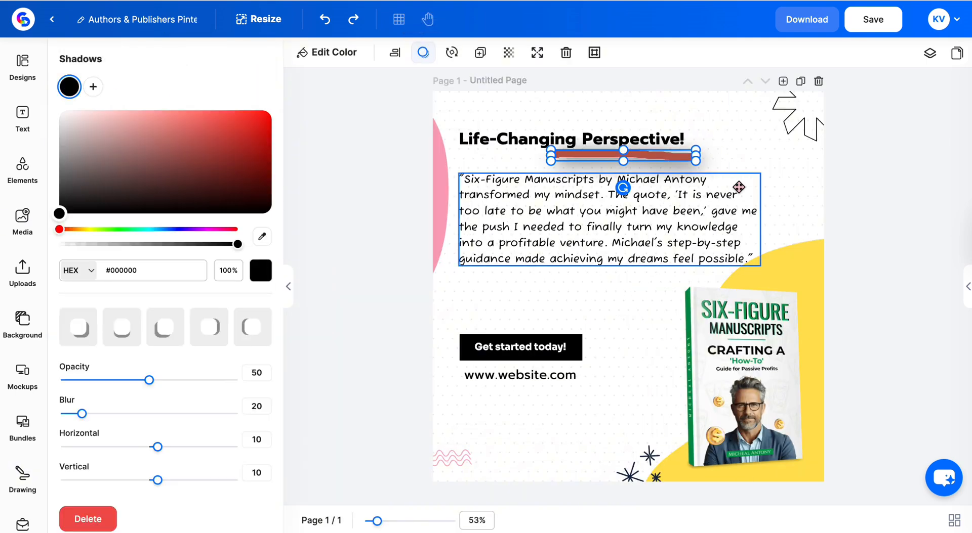
pyautogui.click(327, 52)
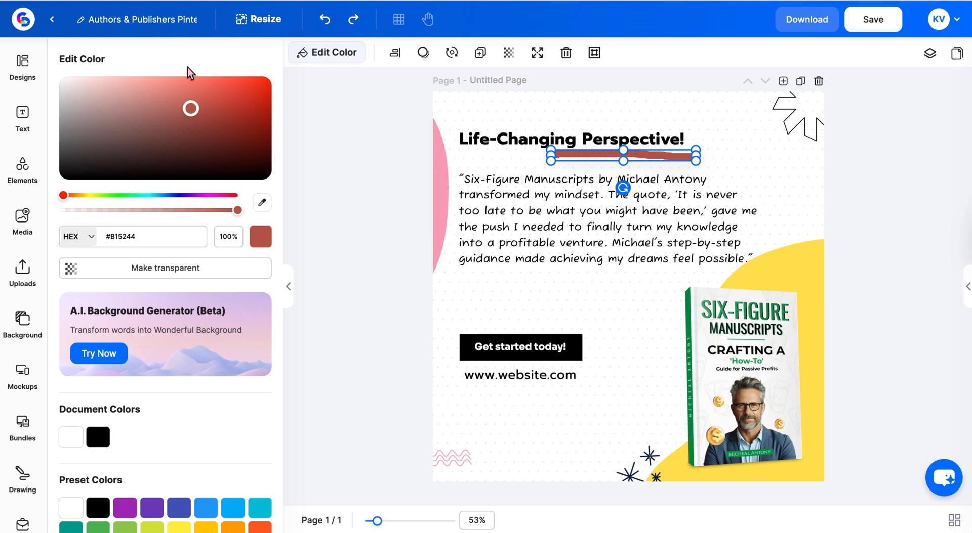
pyautogui.moveTo(197, 110); pyautogui.dragTo(153, 109)
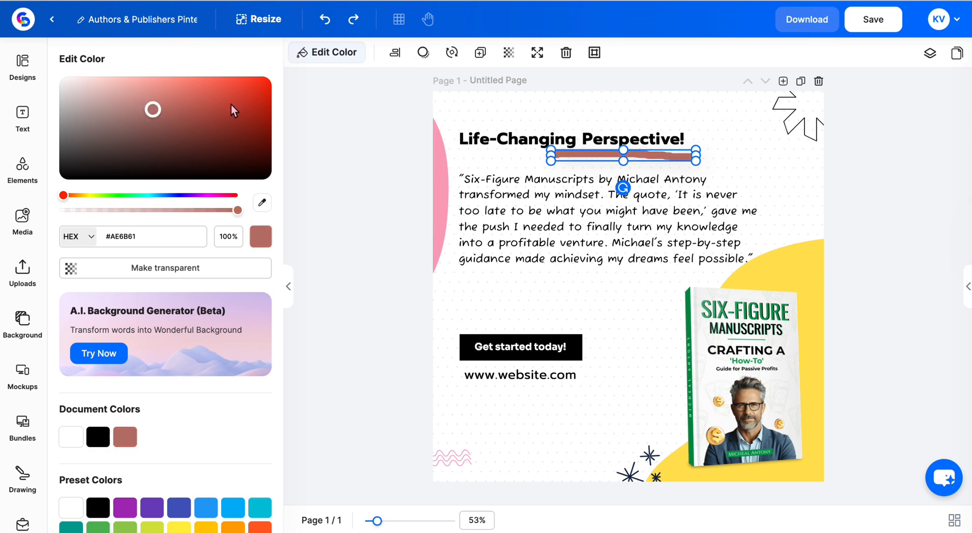
pyautogui.click(351, 392)
# - Select the highlighter in the drawing tools and set its line weight to 21 and transparency to 37
pyautogui.click(22, 476)
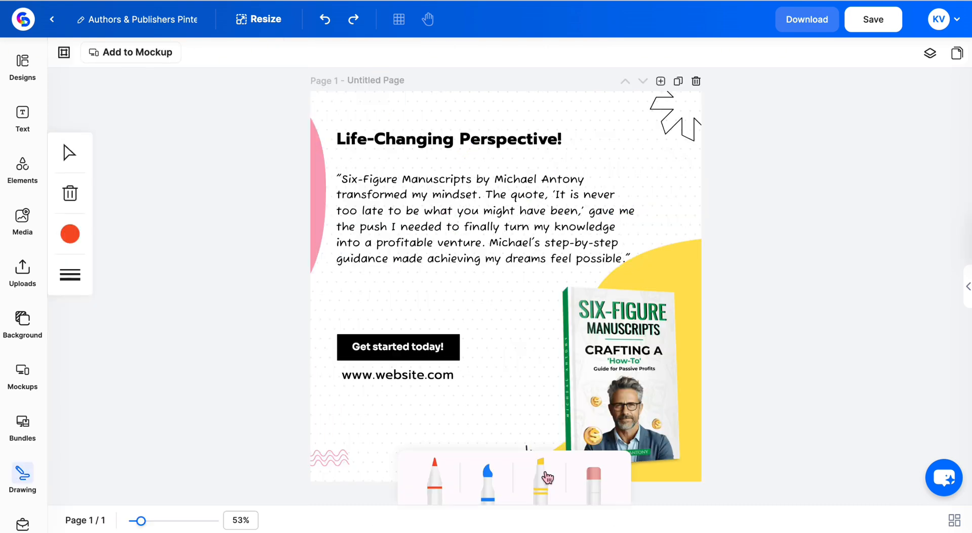
pyautogui.click(547, 478)
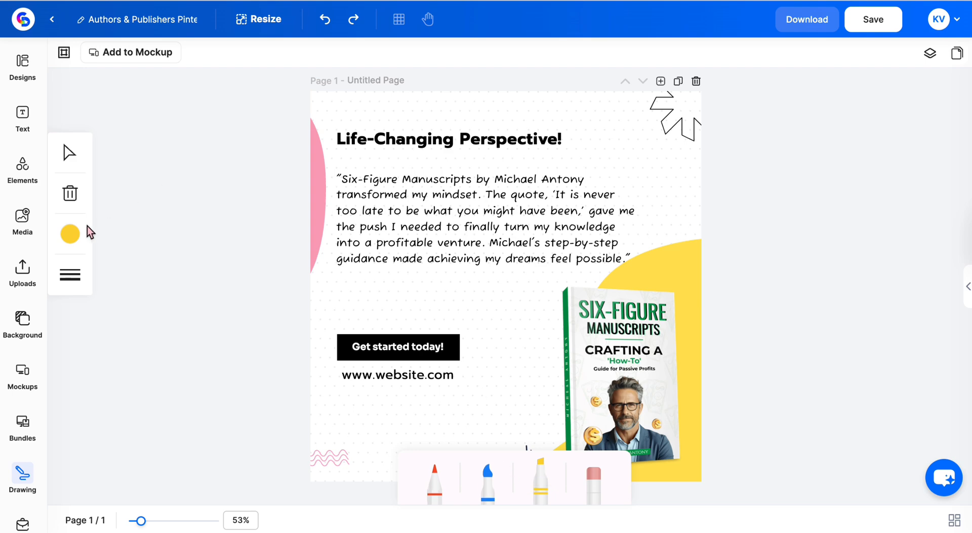
pyautogui.click(69, 282)
pyautogui.click(147, 329)
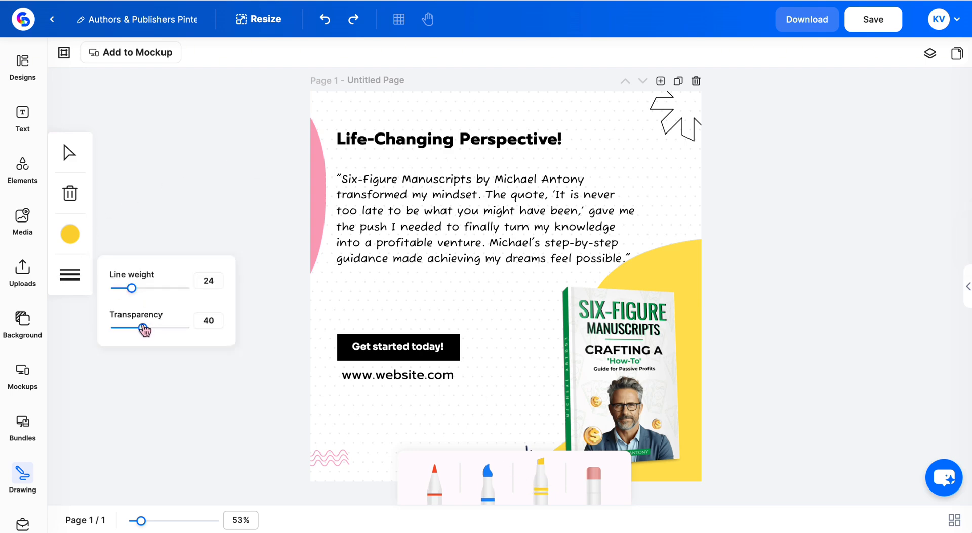
pyautogui.moveTo(145, 329); pyautogui.dragTo(141, 328)
pyautogui.moveTo(132, 292); pyautogui.dragTo(131, 292)
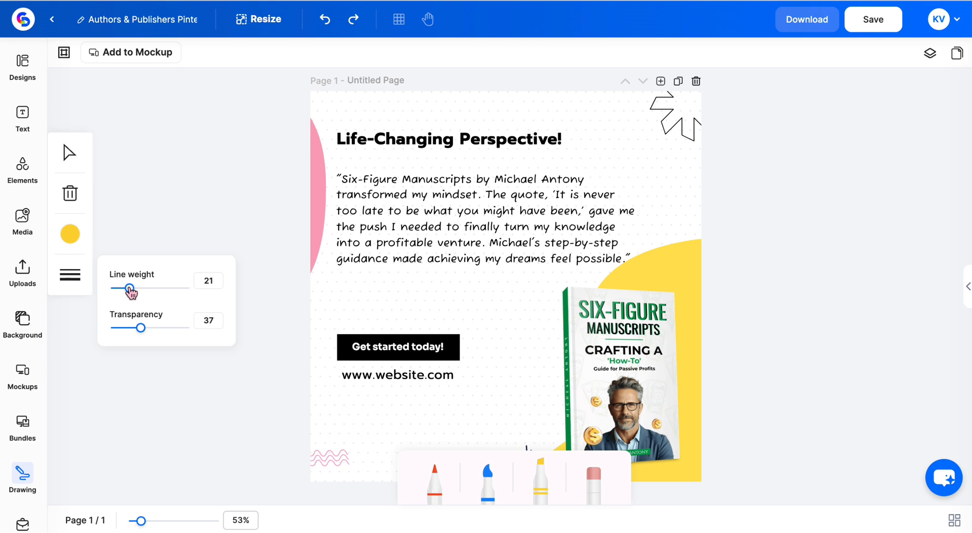
# - Set the highlighter to the custom pink #f69bb4 by sampling the page's pink shape with the eyedropper
pyautogui.click(70, 234)
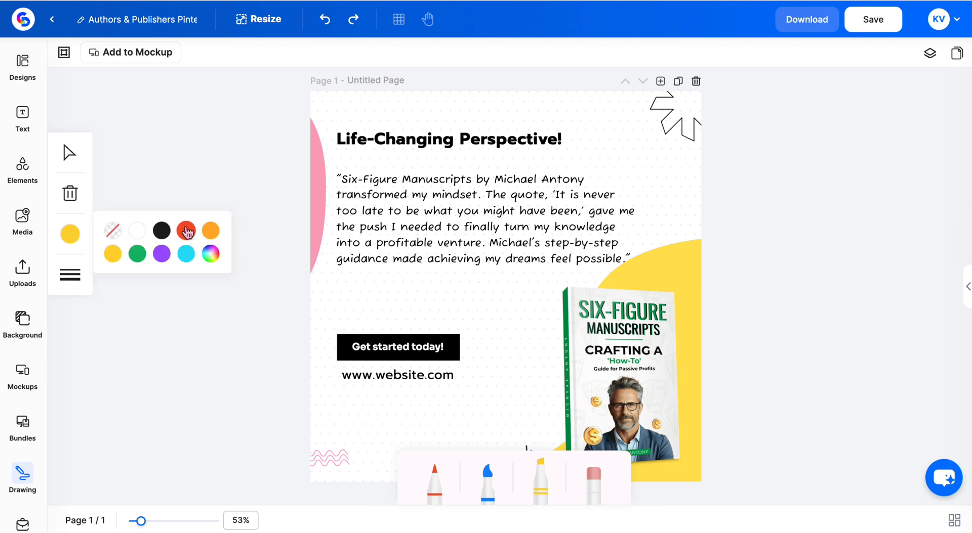
pyautogui.click(211, 253)
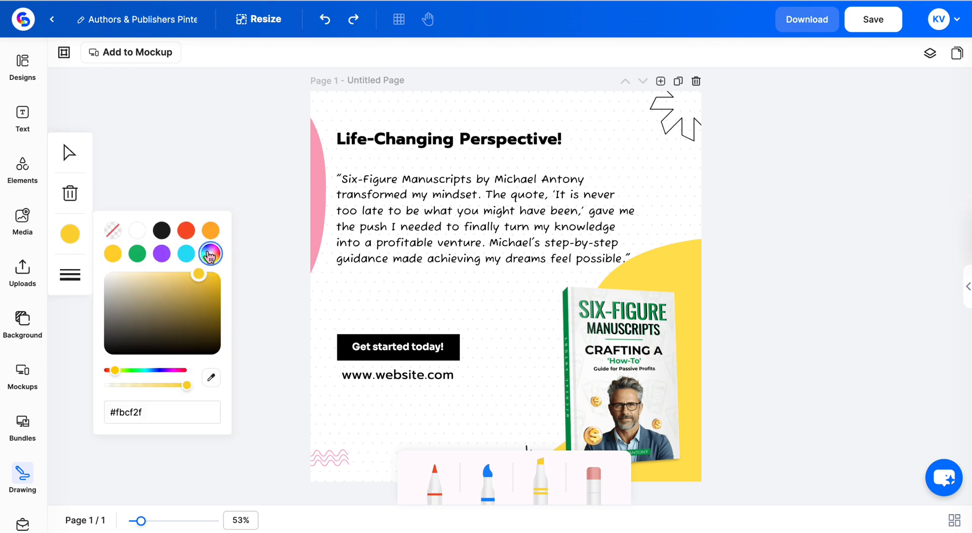
pyautogui.click(211, 378)
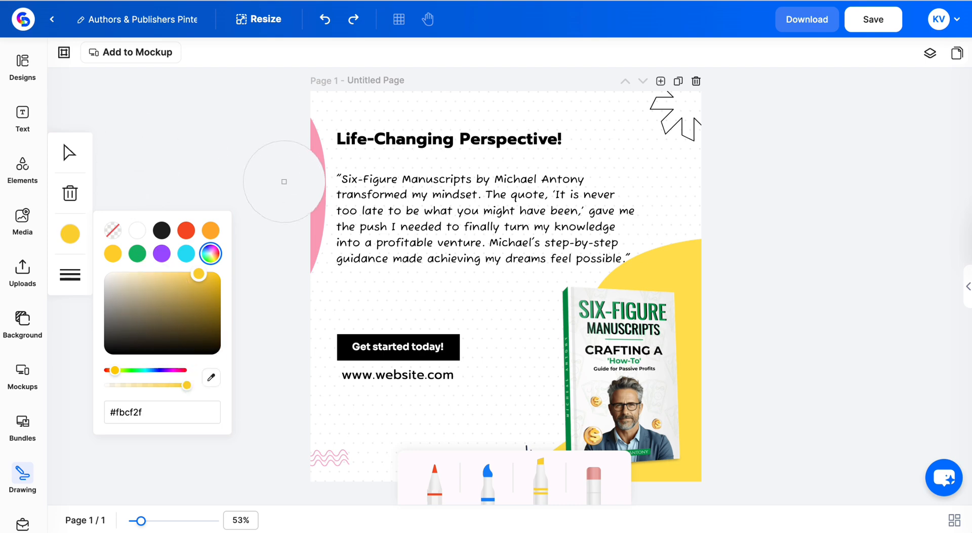
pyautogui.click(308, 194)
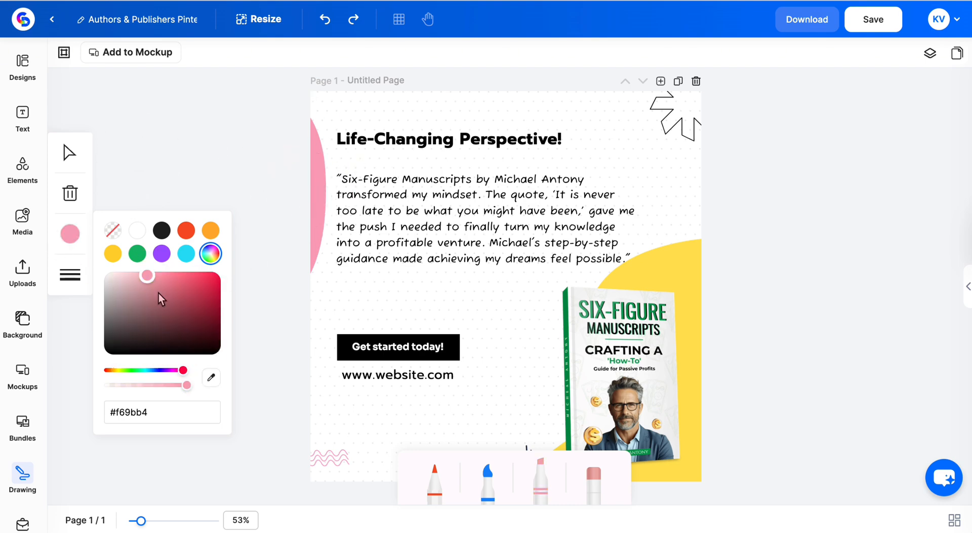
pyautogui.click(177, 151)
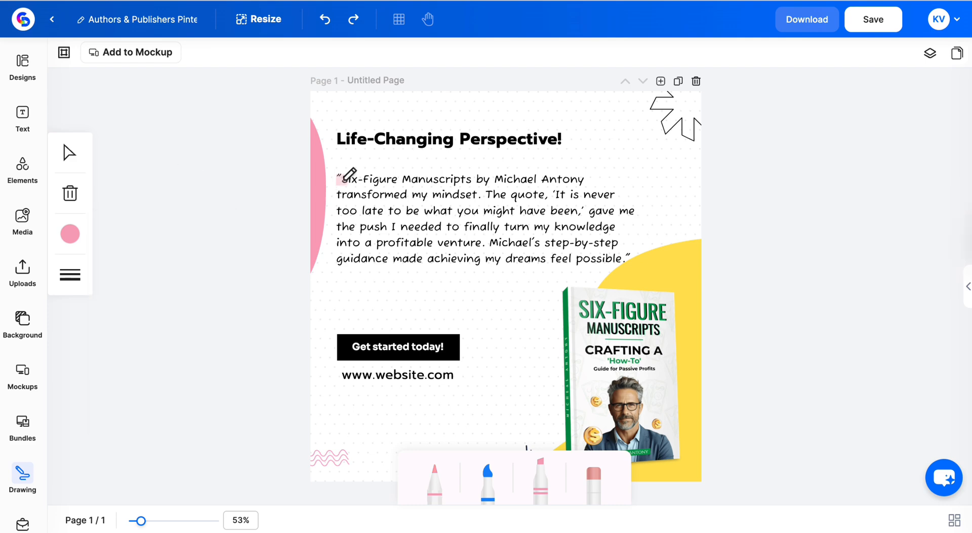
# - Highlight the quote's first line and the phrase "step-by-step" in pink, nudging the first stroke to align with the text
pyautogui.moveTo(343, 180); pyautogui.dragTo(589, 180)
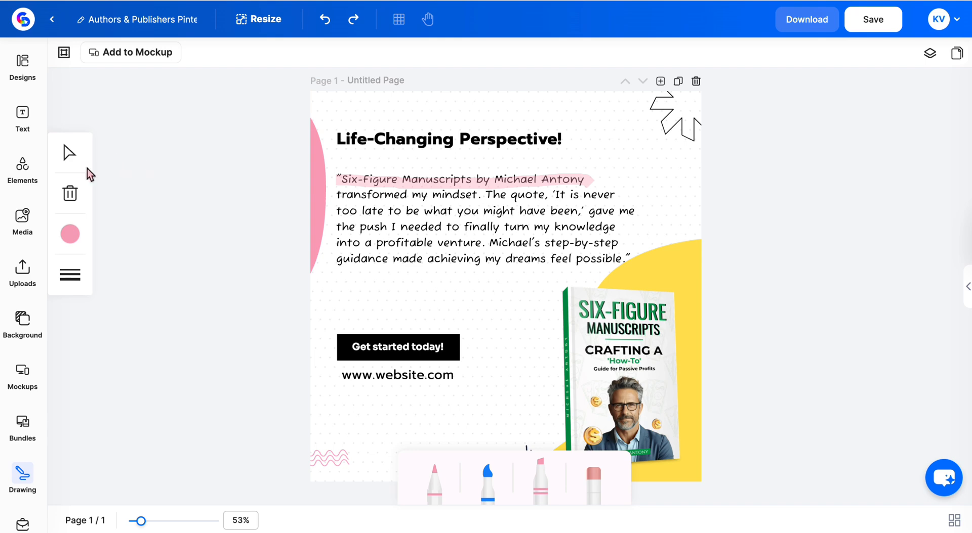
pyautogui.click(69, 152)
pyautogui.click(435, 181)
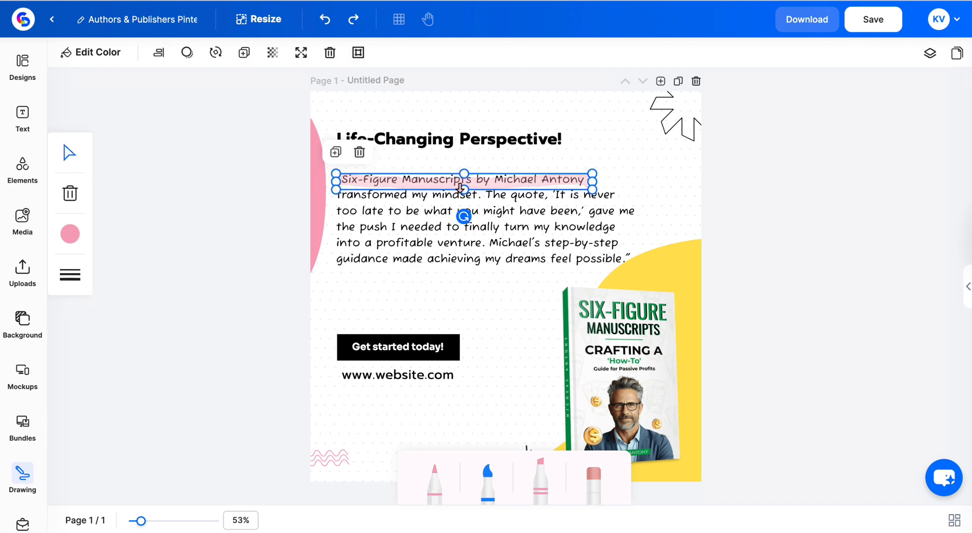
pyautogui.moveTo(447, 183); pyautogui.dragTo(451, 181)
pyautogui.click(582, 243)
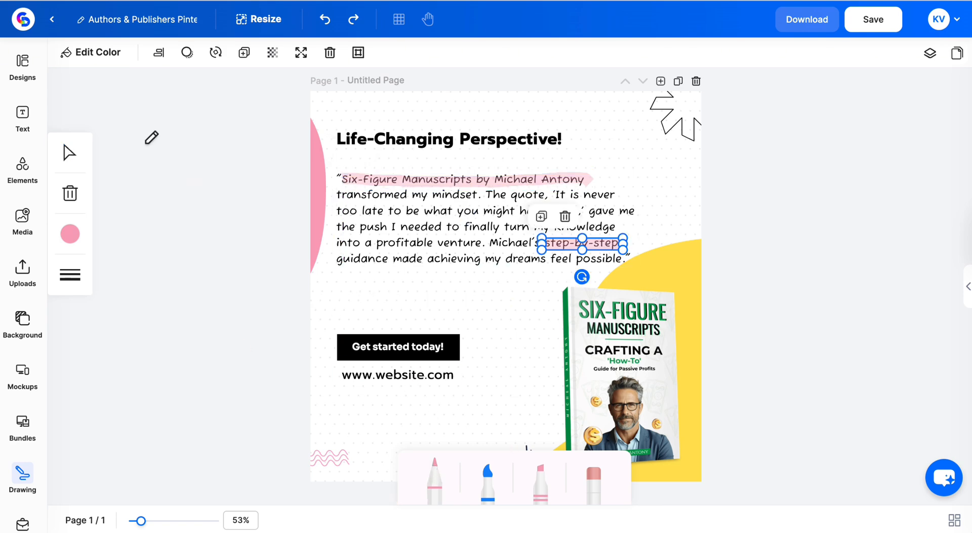
# - Set the pen to yellow #ffde4c by sampling the circle behind the book, with line weight 9
pyautogui.click(70, 233)
pyautogui.click(211, 378)
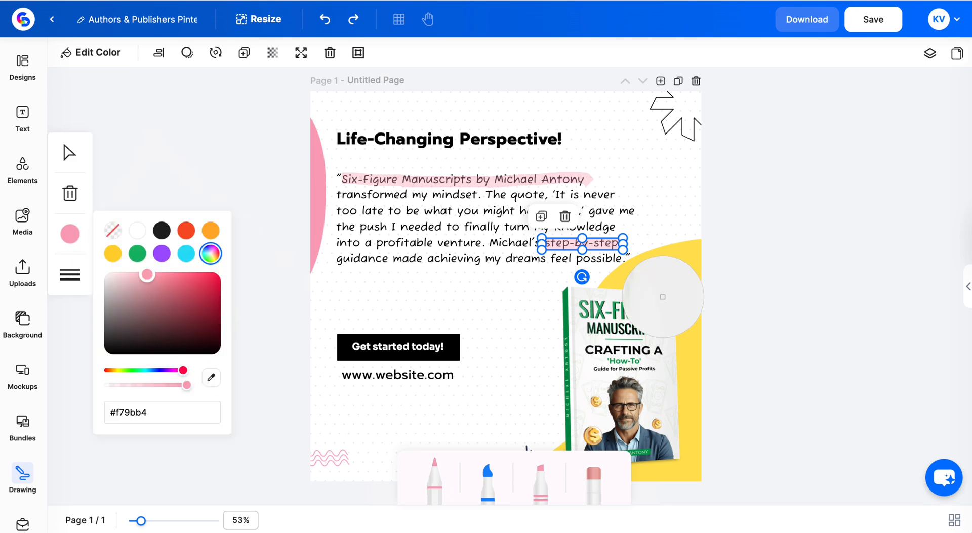
pyautogui.click(660, 261)
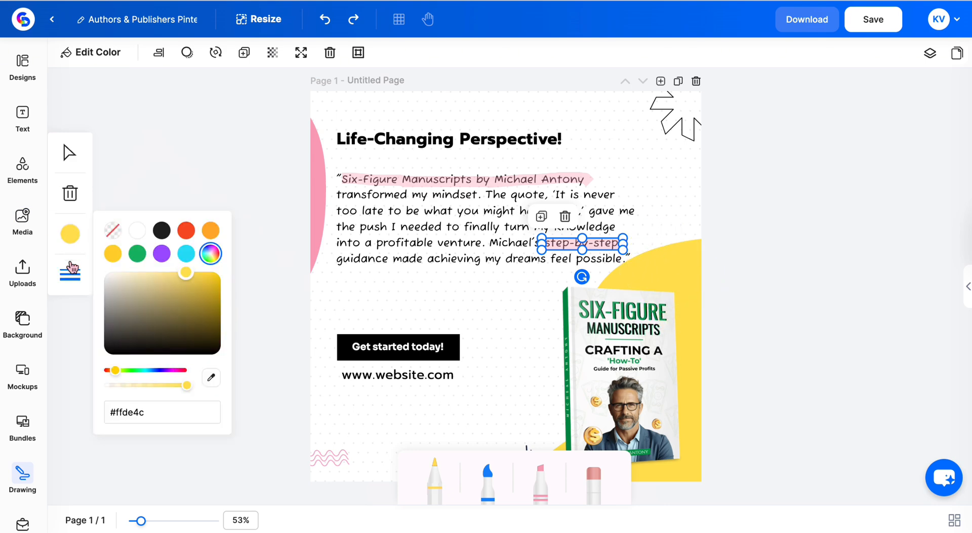
pyautogui.click(87, 276)
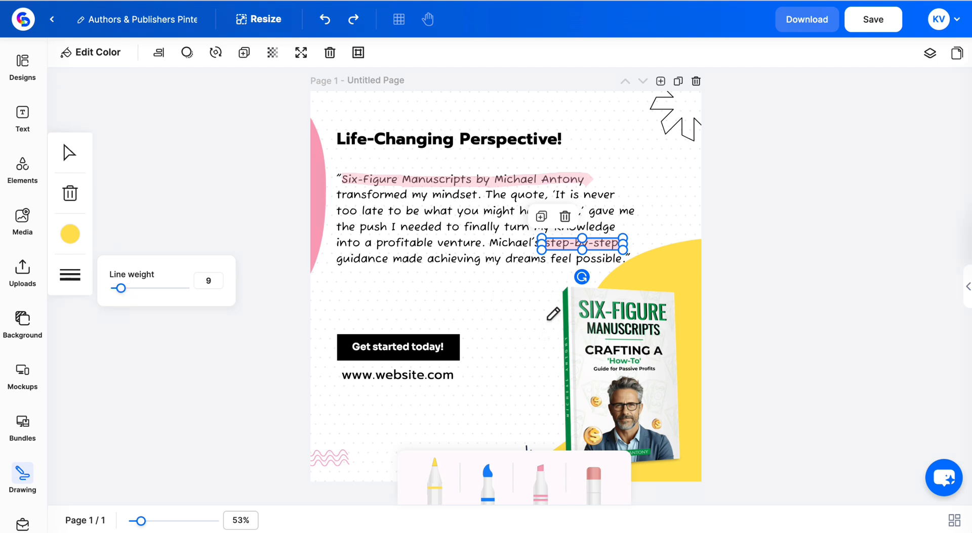
# - Draw three short yellow accent strokes beside the book and three more above the yellow circle, radiating outward
pyautogui.moveTo(521, 291)
pyautogui.mouseDown()
pyautogui.moveTo(544, 295)
pyautogui.moveTo(519, 311)
pyautogui.mouseUp()
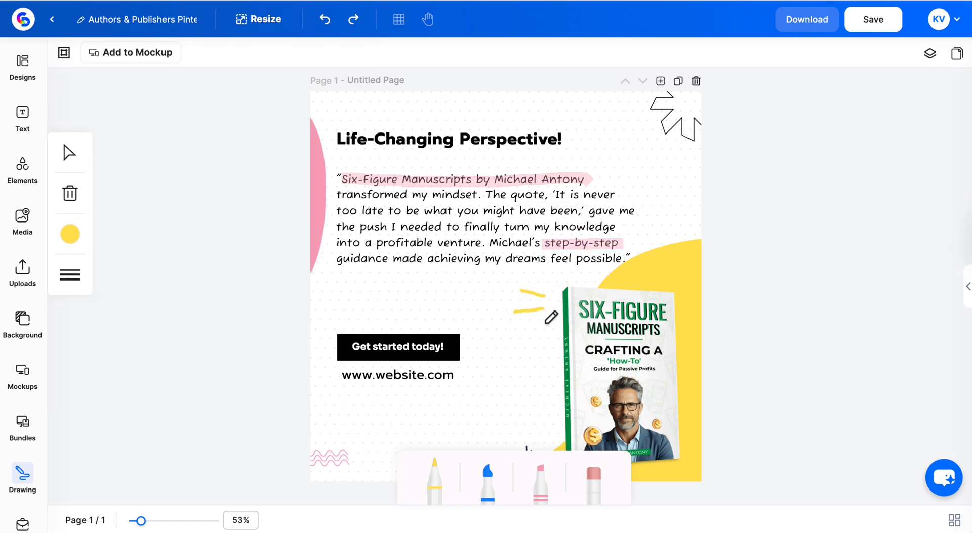
pyautogui.moveTo(545, 324); pyautogui.dragTo(522, 332)
pyautogui.moveTo(652, 209); pyautogui.dragTo(661, 231)
pyautogui.moveTo(668, 206); pyautogui.dragTo(667, 227)
pyautogui.moveTo(682, 208); pyautogui.dragTo(674, 230)
# - Set the brush to black by sampling the "Get started today!" button and reduce its line weight to 12
pyautogui.click(487, 466)
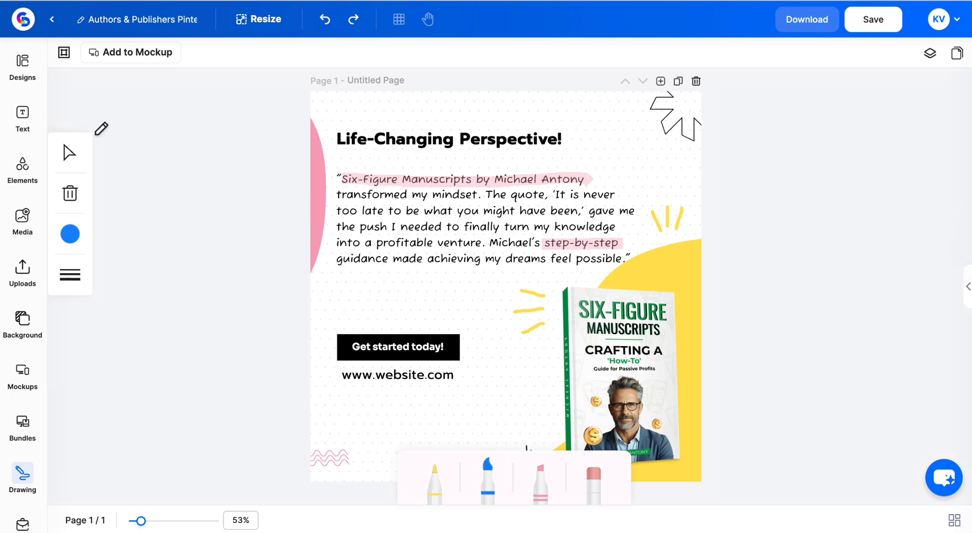
pyautogui.click(70, 234)
pyautogui.click(211, 378)
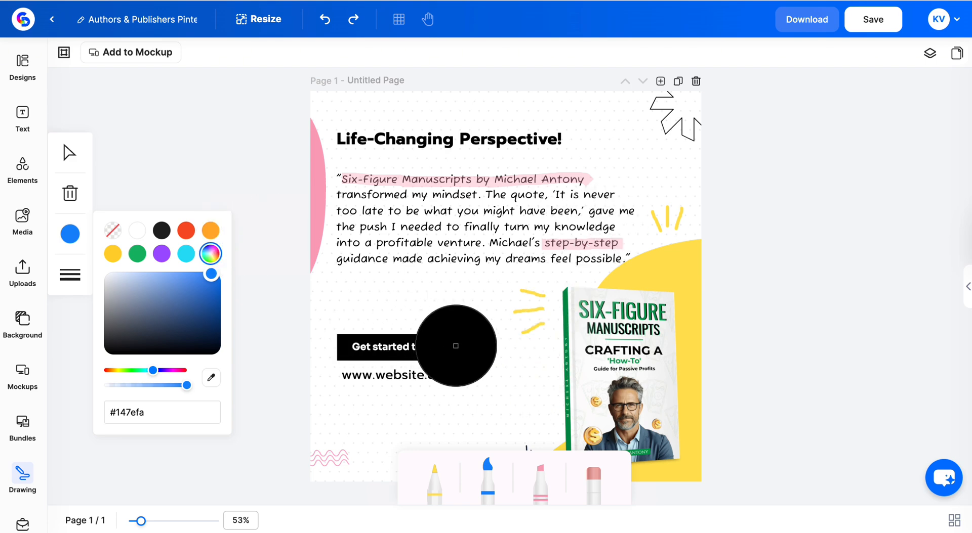
pyautogui.click(456, 344)
pyautogui.click(81, 271)
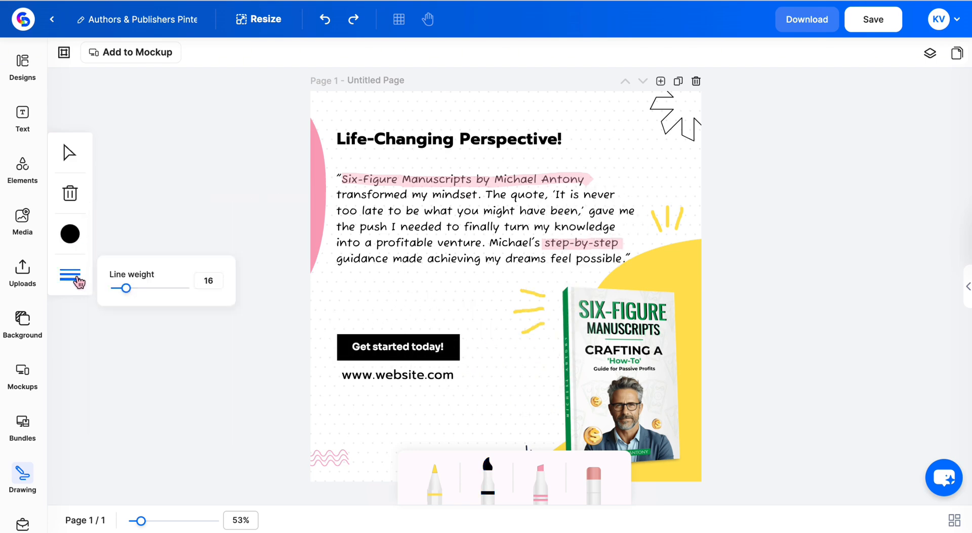
pyautogui.moveTo(127, 291); pyautogui.dragTo(122, 290)
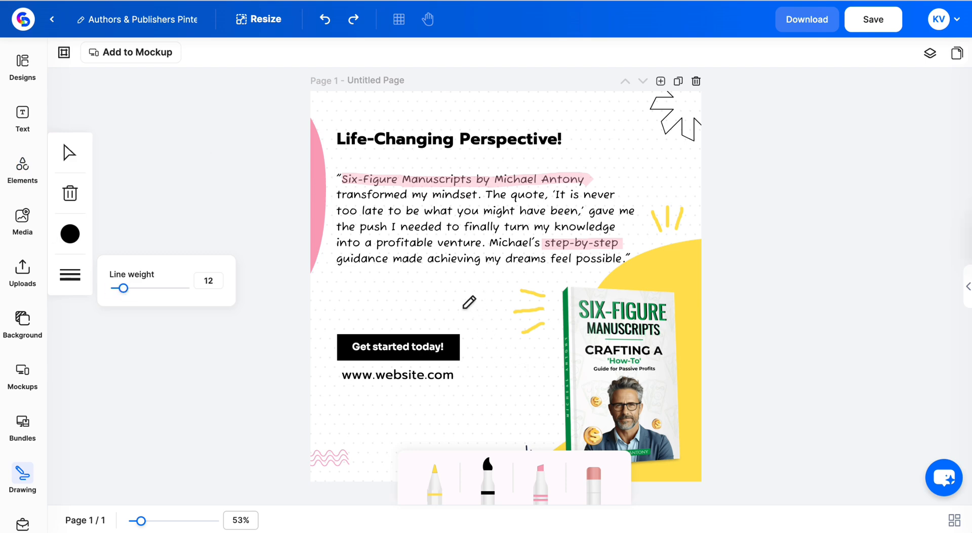
# - Brush a black arrow pointing at the "Get started today!" button and move its strokes slightly down beside the button
pyautogui.moveTo(459, 308); pyautogui.dragTo(484, 346)
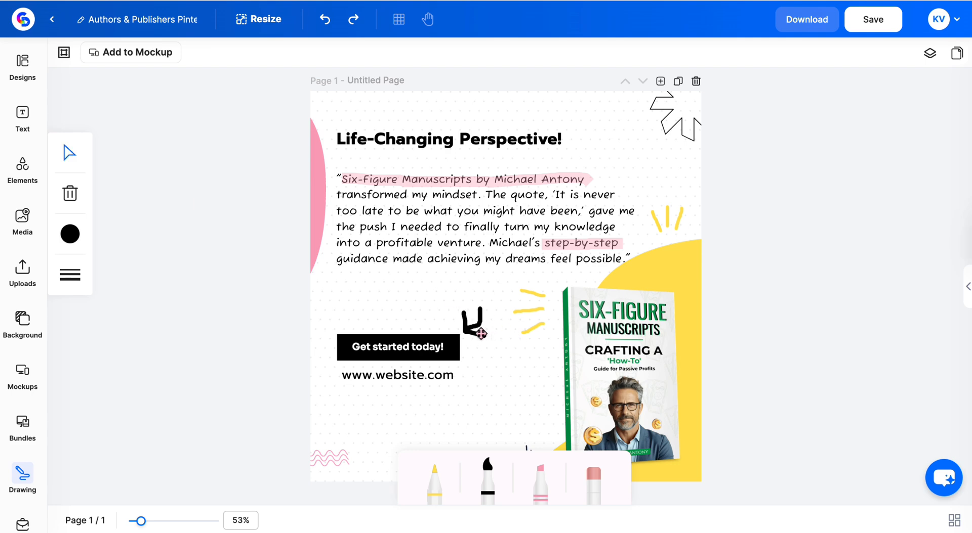
pyautogui.click(480, 334)
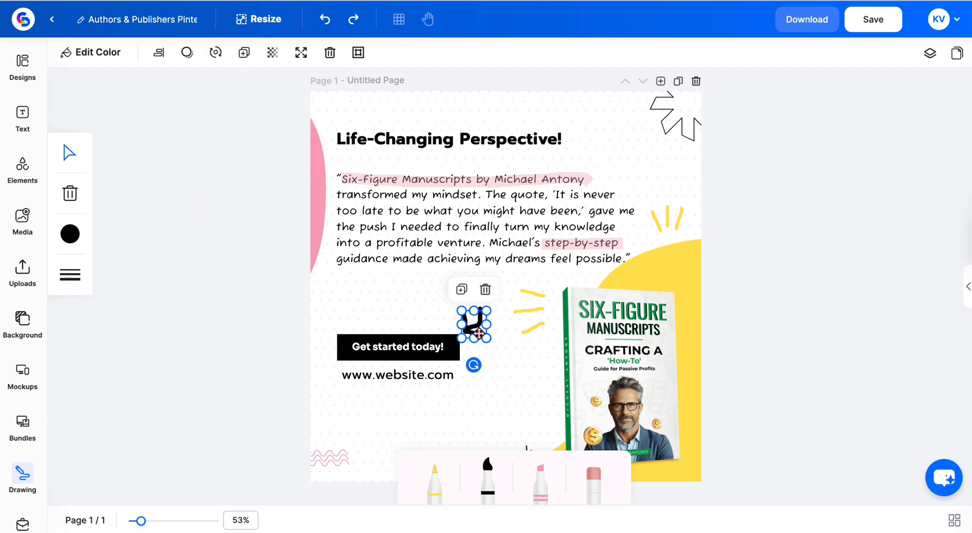
pyautogui.moveTo(479, 332); pyautogui.dragTo(486, 346)
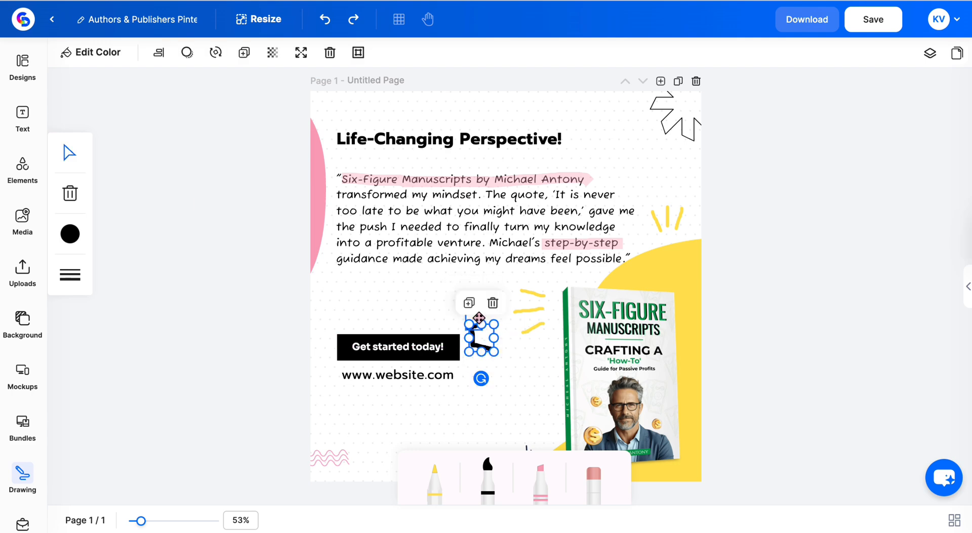
pyautogui.click(481, 318)
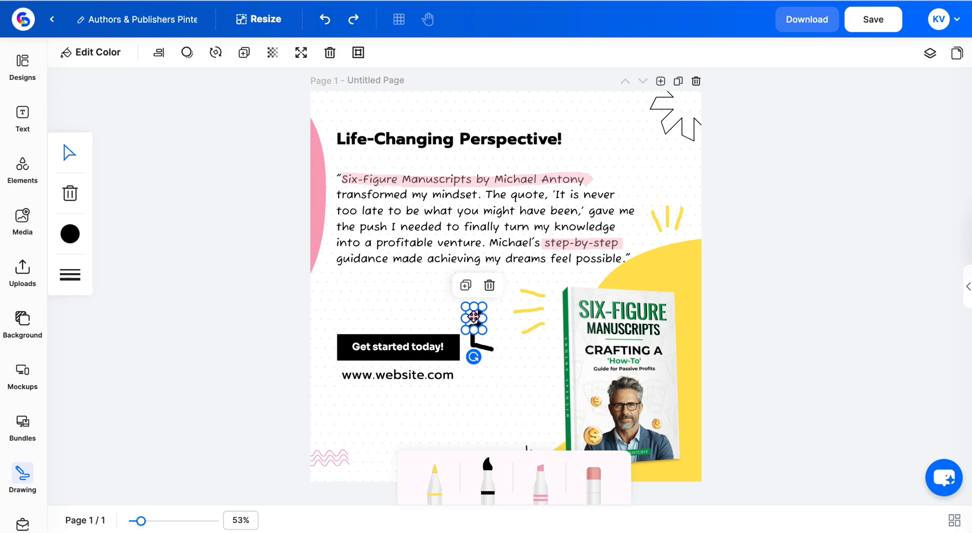
pyautogui.moveTo(473, 316); pyautogui.dragTo(482, 332)
pyautogui.click(774, 308)
pyautogui.click(815, 219)
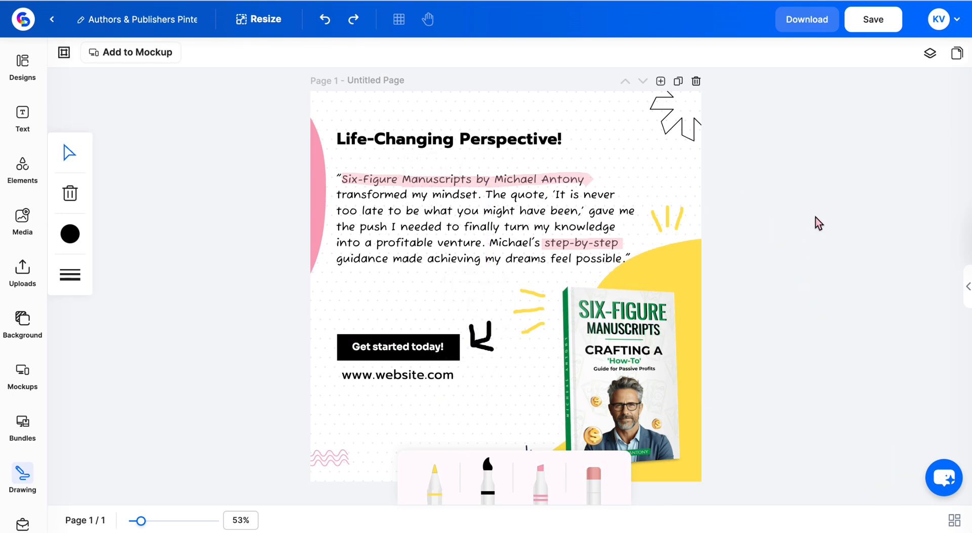
pyautogui.click(691, 349)
pyautogui.click(802, 281)
# - Save the design and open the preview of "Authors & Publishers Pinterest Square Pin" from My Designs
pyautogui.click(873, 19)
pyautogui.click(22, 22)
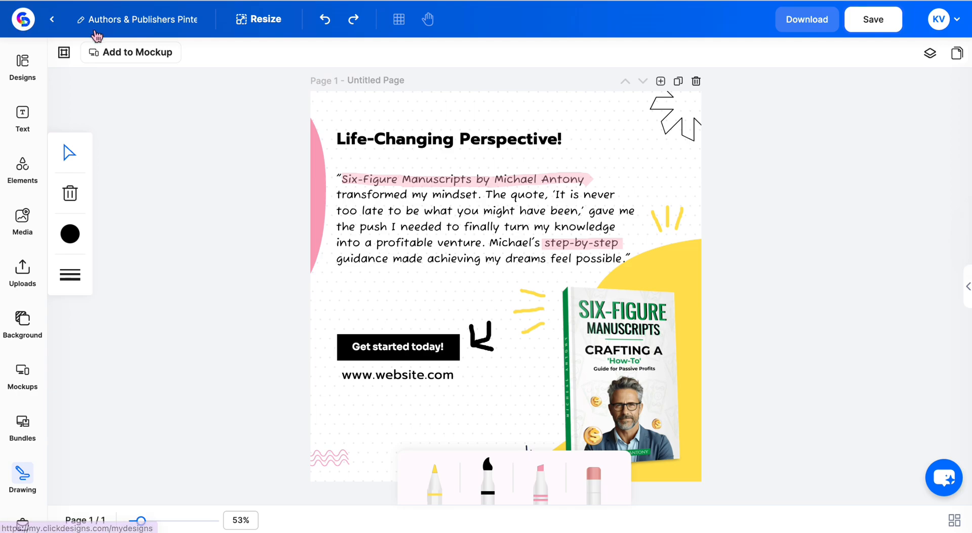
pyautogui.scroll(-2, 231, 264)
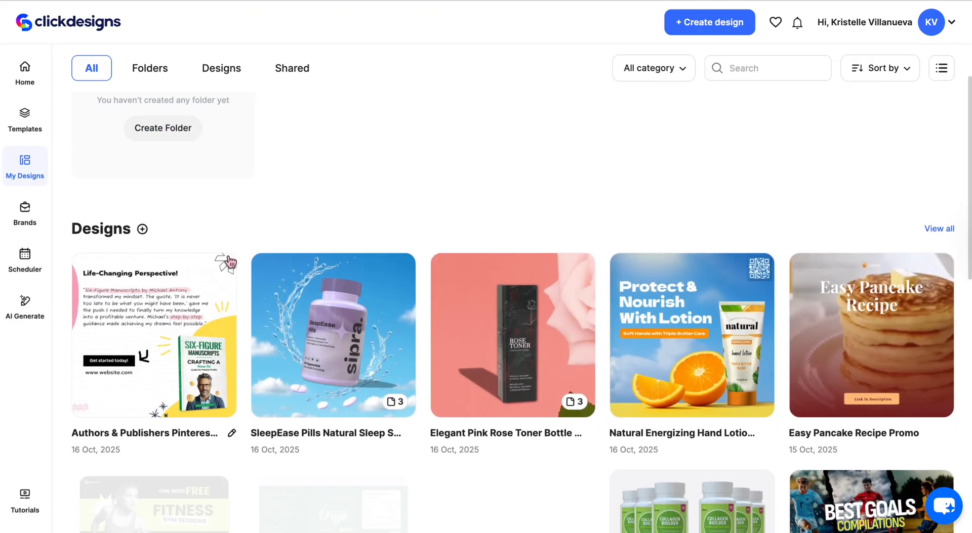
pyautogui.click(126, 265)
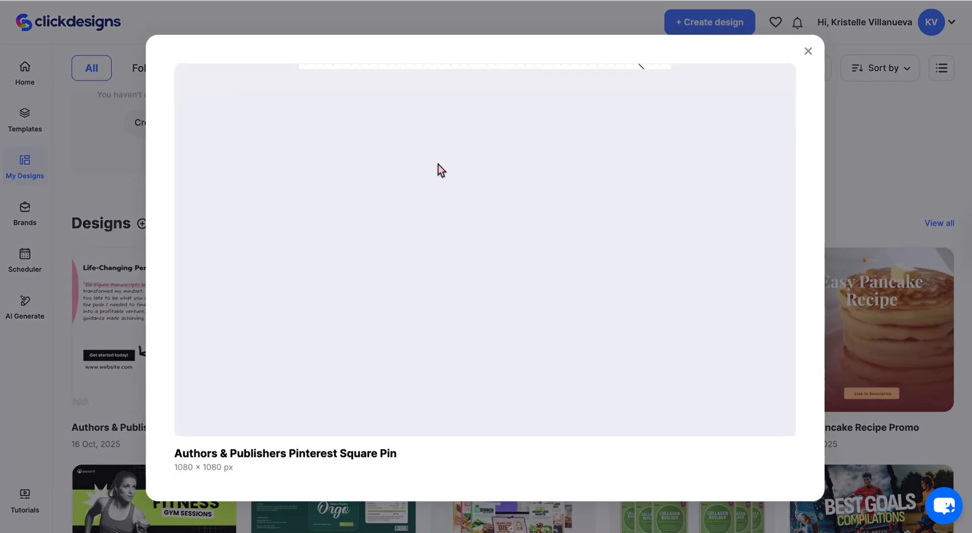